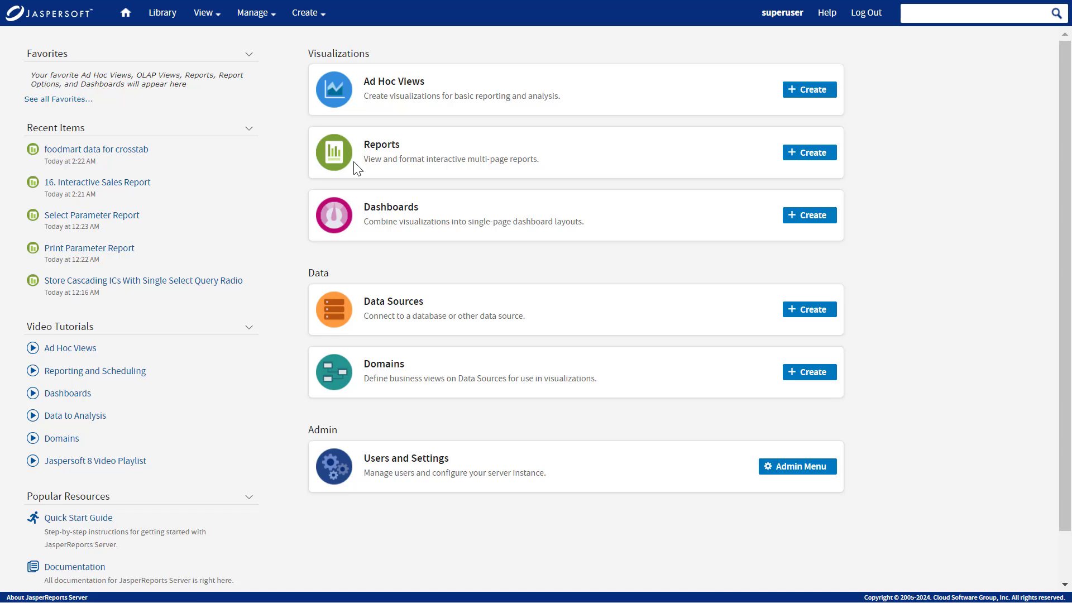
Open the 16. Interactive Sales Report and switch on its alert mode.
{"action": "left_click", "coordinate": [140, 185]}
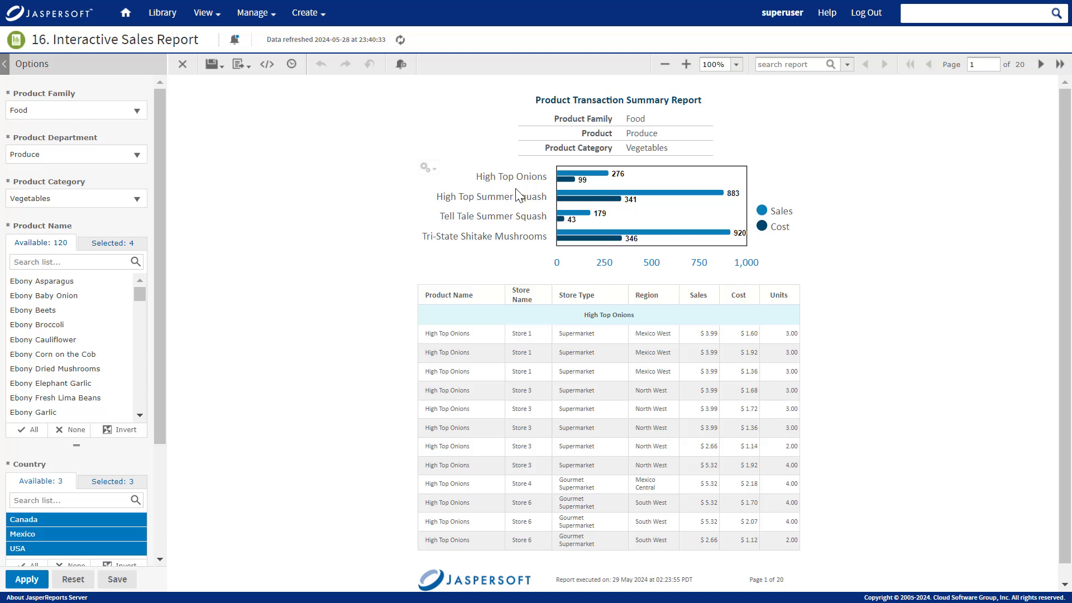
{"action": "left_click", "coordinate": [401, 65]}
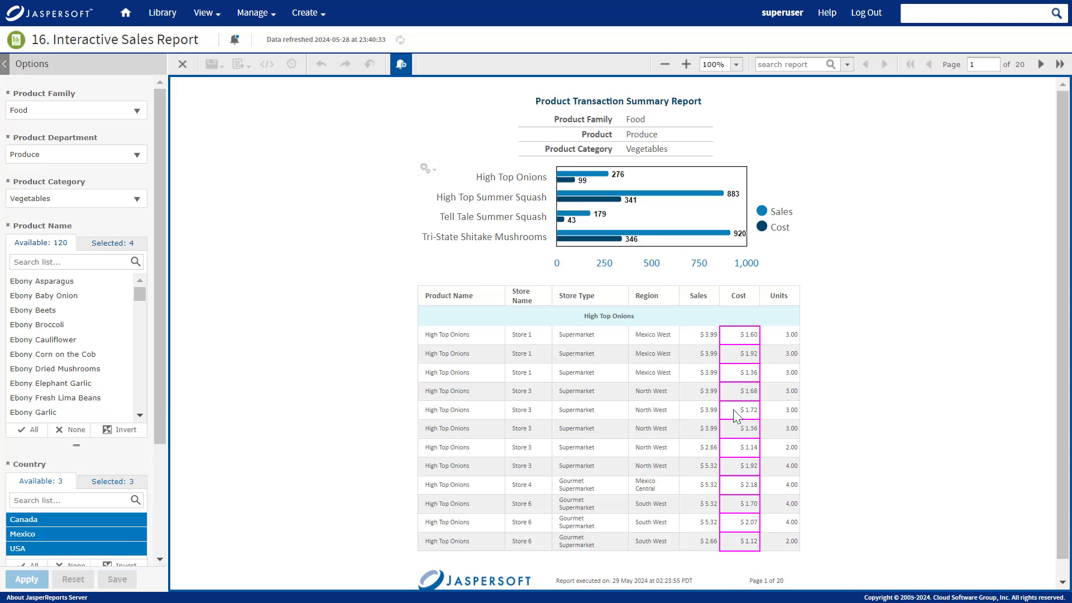
Create a Sales-column alert 'Sales over 2000' with condition Greater than and threshold 2000.
{"action": "left_click", "coordinate": [709, 465]}
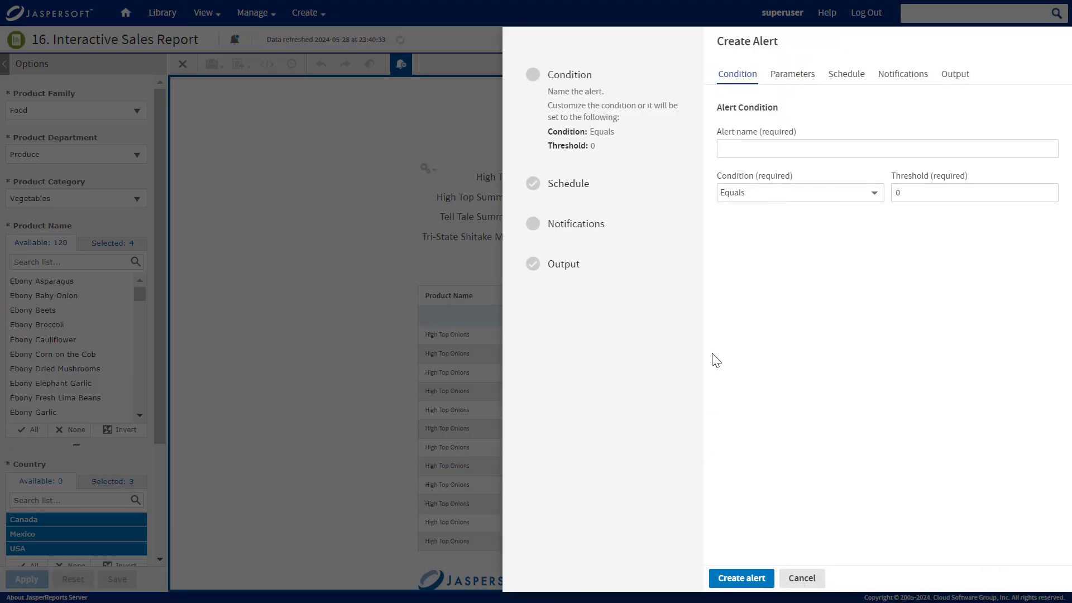
{"action": "left_click", "coordinate": [840, 149]}
{"action": "type", "text": "S"}
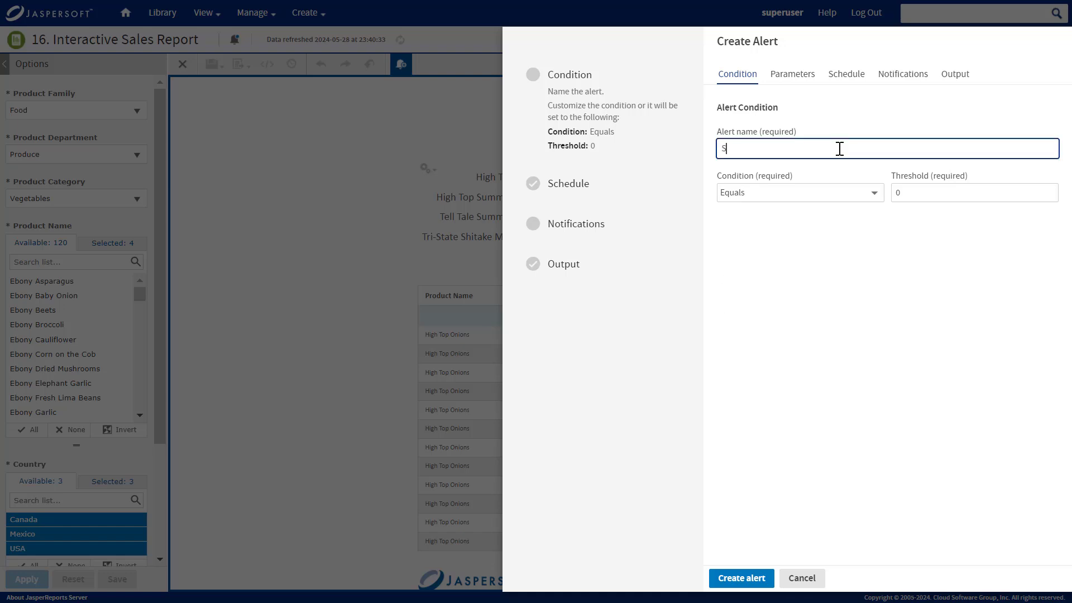
{"action": "type", "text": "ales over 2000"}
{"action": "left_click", "coordinate": [837, 193]}
{"action": "left_click", "coordinate": [836, 245]}
{"action": "left_click", "coordinate": [930, 193]}
{"action": "type", "text": "2000"}
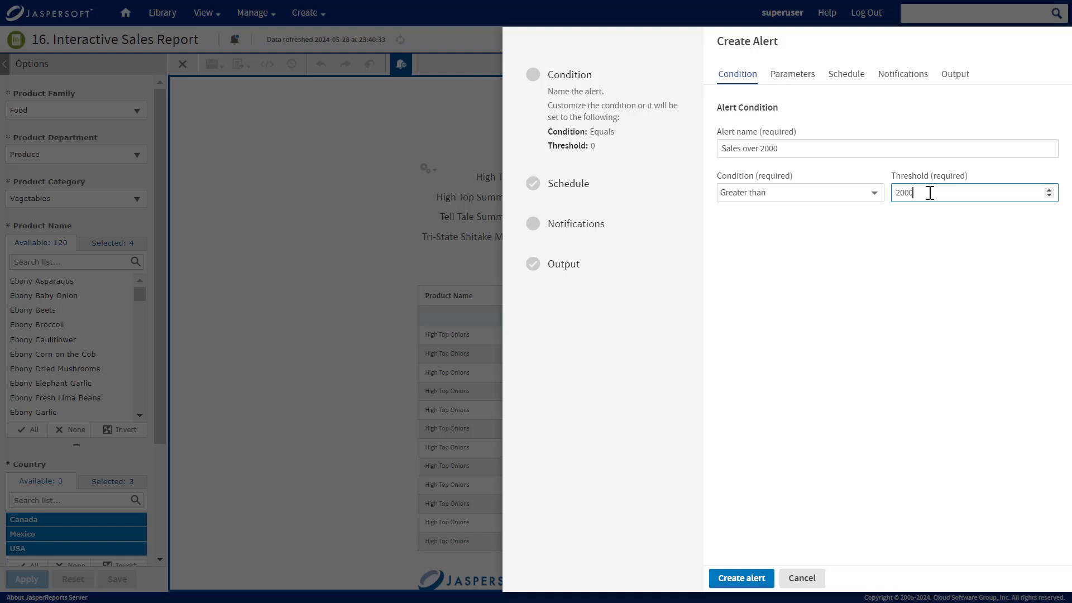
{"action": "left_click", "coordinate": [808, 78]}
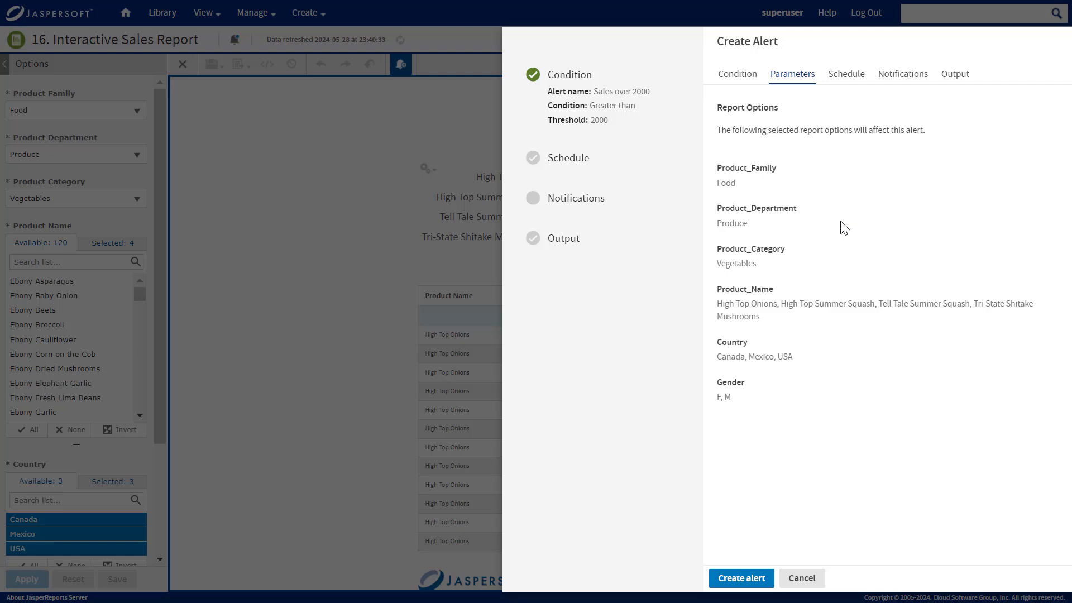
Schedule the alert to repeat every 1 day, starting Now rather than a specific date.
{"action": "left_click", "coordinate": [847, 75]}
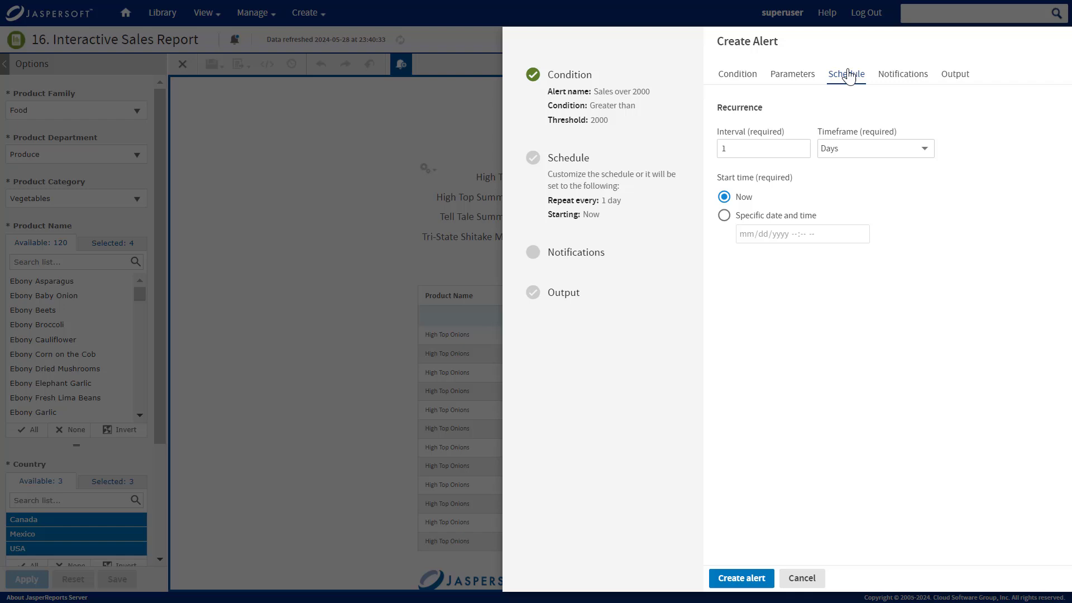
{"action": "left_click", "coordinate": [790, 148]}
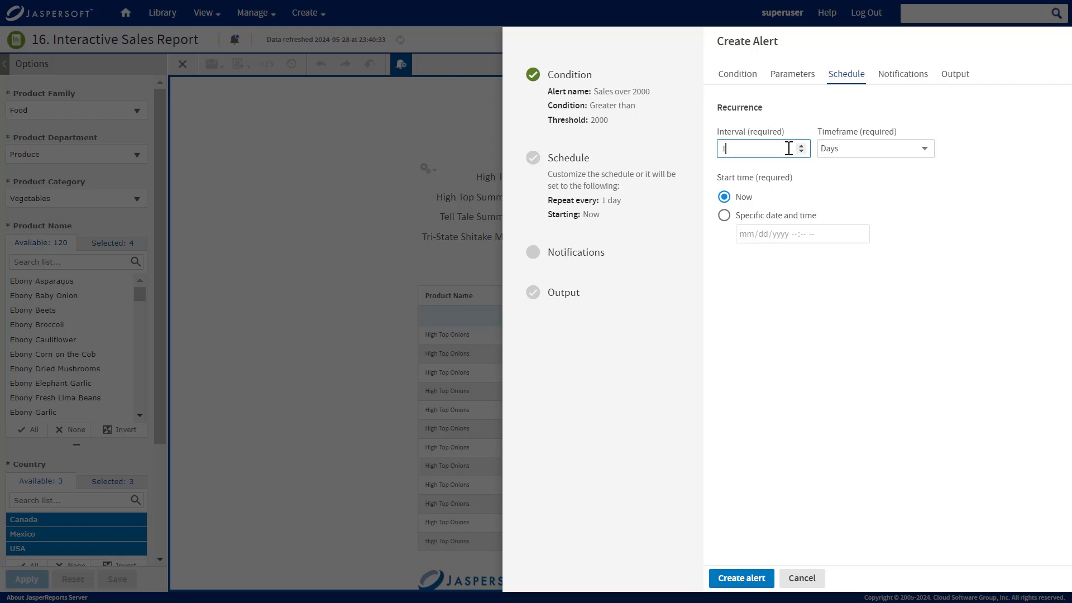
{"action": "left_click", "coordinate": [844, 148]}
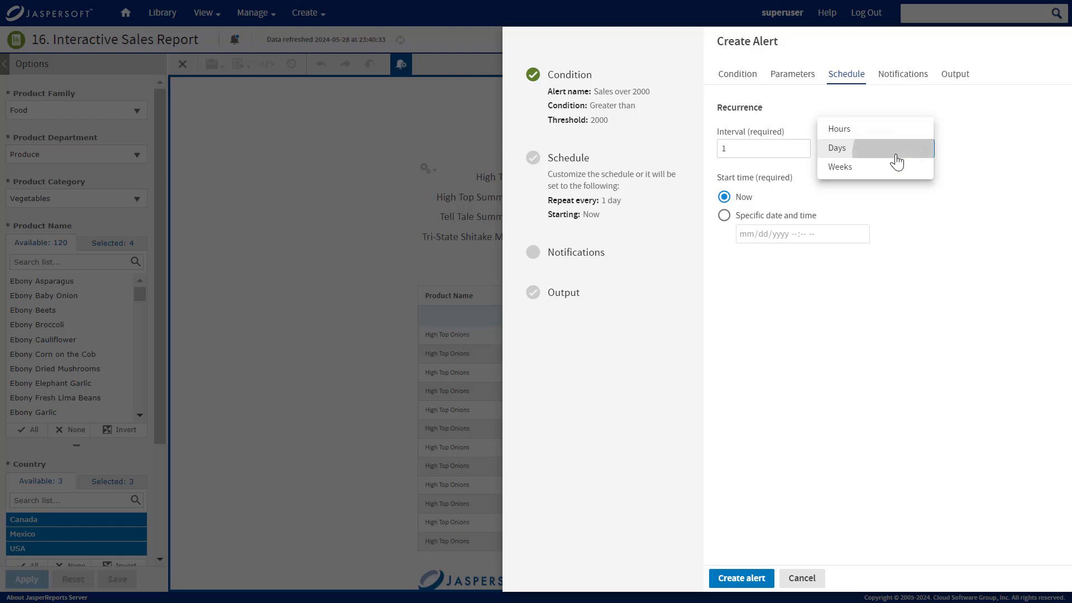
{"action": "left_click", "coordinate": [895, 153]}
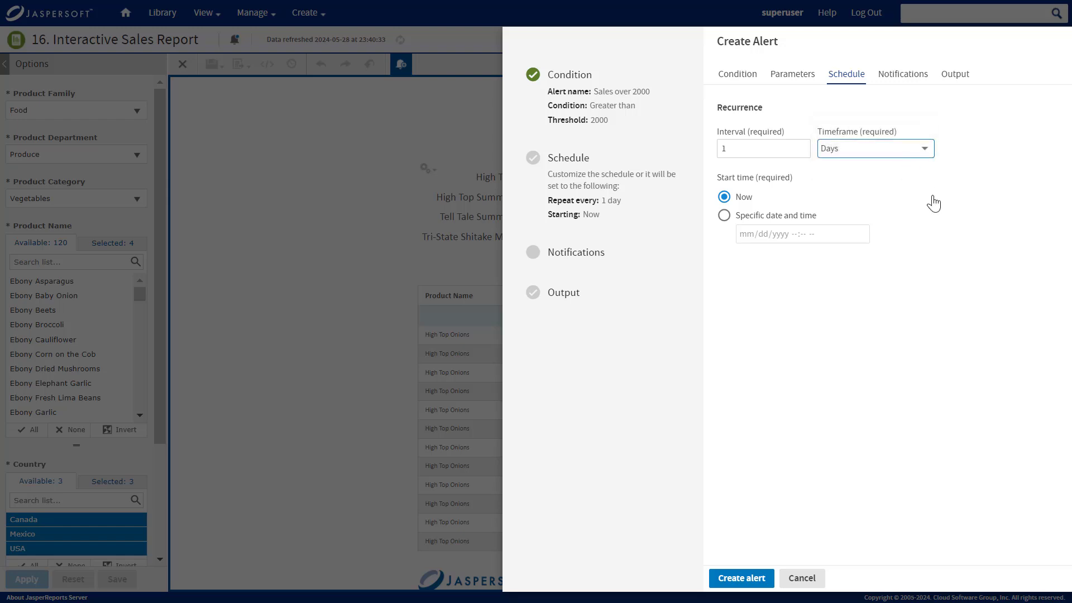
{"action": "left_click", "coordinate": [725, 216]}
{"action": "left_click", "coordinate": [860, 235]}
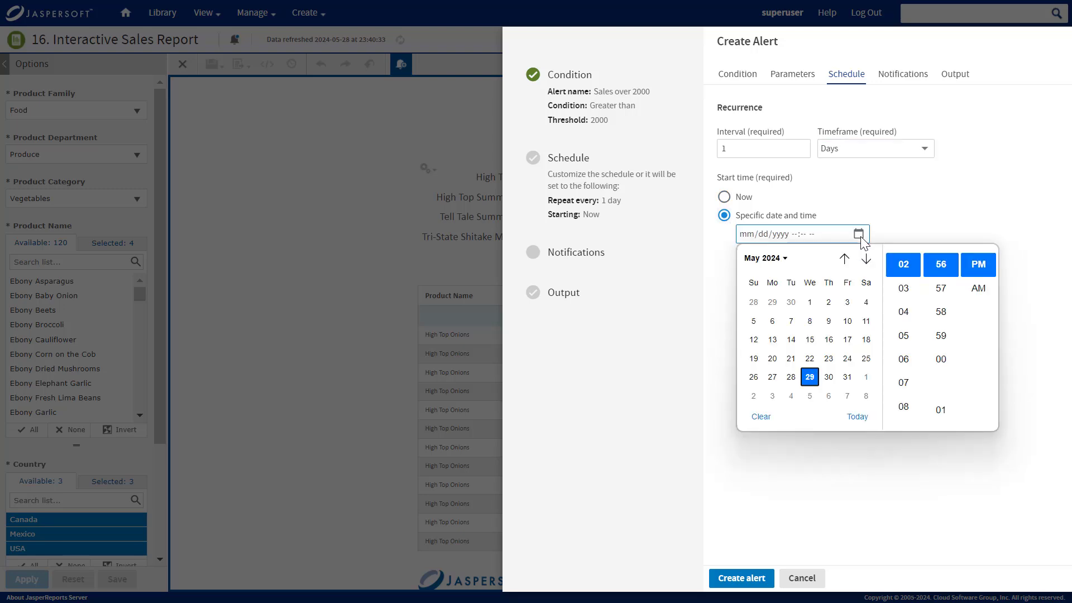
{"action": "left_click", "coordinate": [886, 229]}
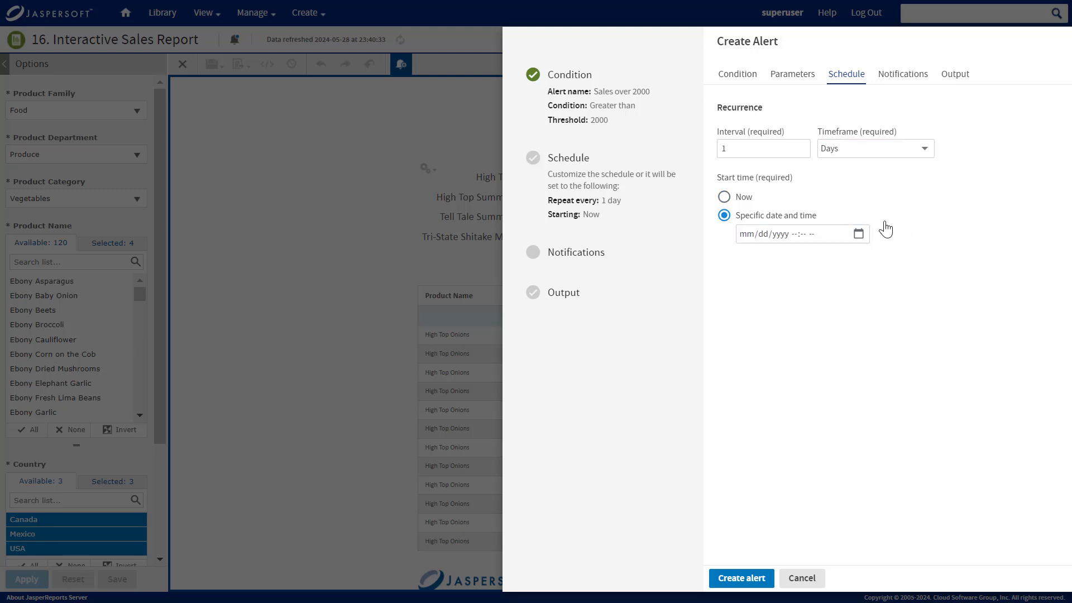
{"action": "left_click", "coordinate": [749, 199]}
Email the recipient address with subject 'Sales are high', message 'Sales are high!', report attached.
{"action": "left_click", "coordinate": [898, 78]}
{"action": "left_click", "coordinate": [873, 149]}
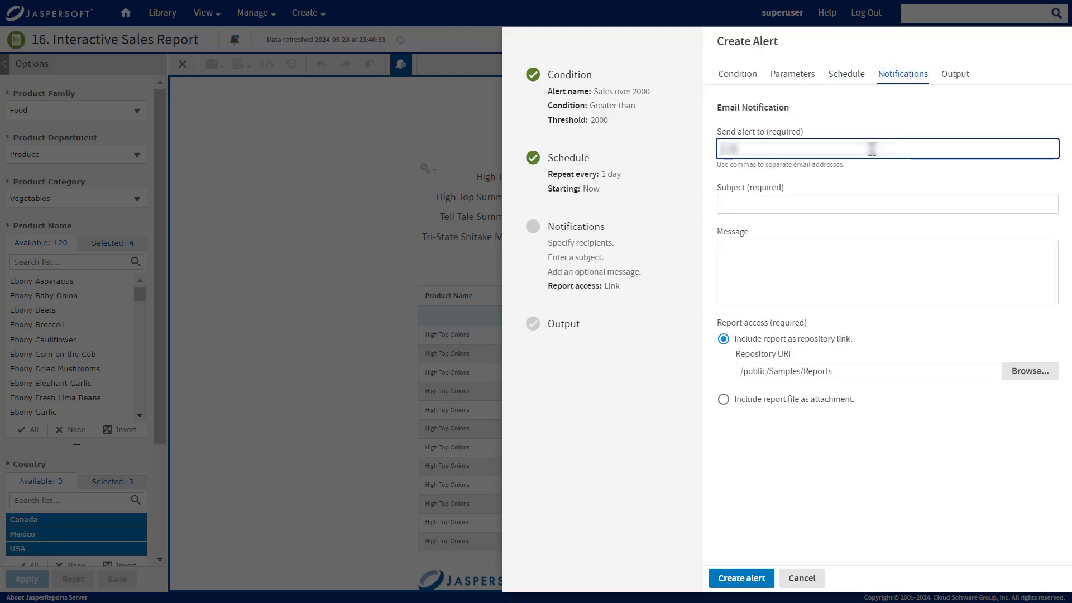
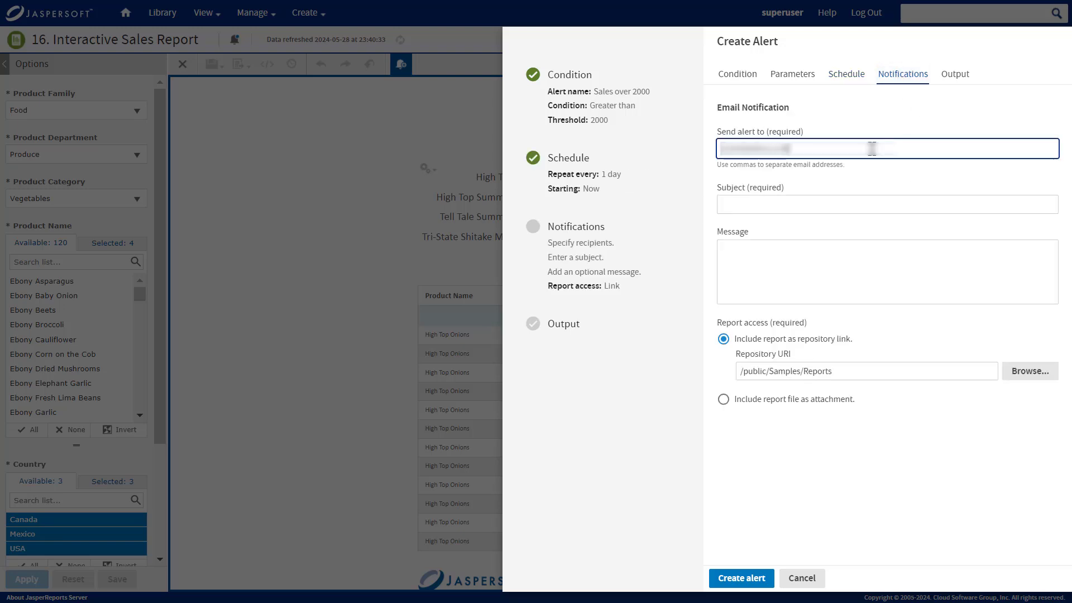
{"action": "type", "text": "Sales are"}
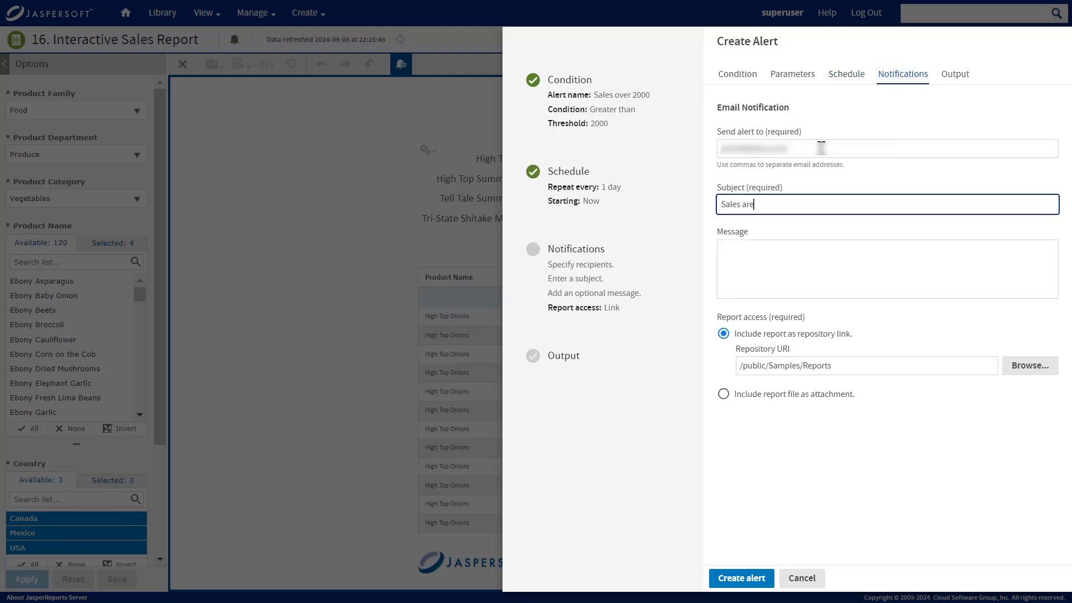
{"action": "type", "text": " high"}
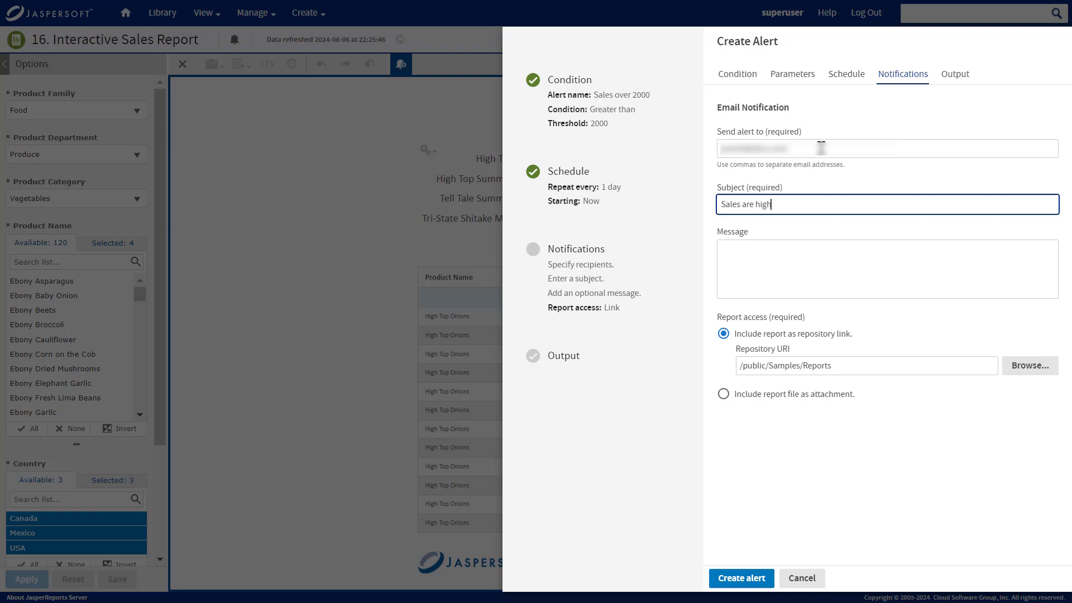
{"action": "key", "text": "Tab"}
{"action": "type", "text": "Sales are high"}
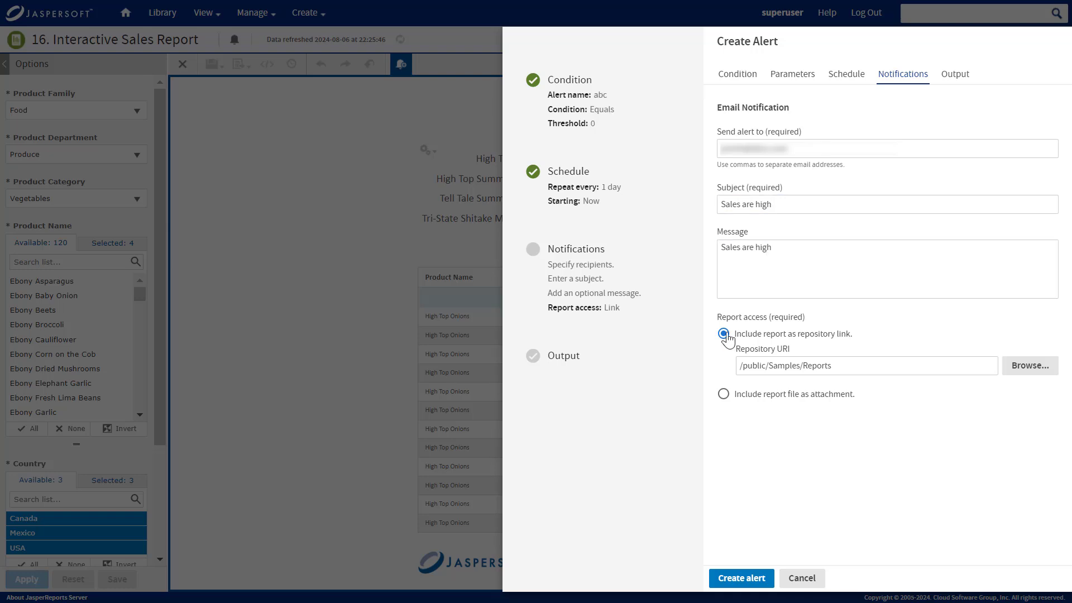
{"action": "left_click", "coordinate": [1028, 378]}
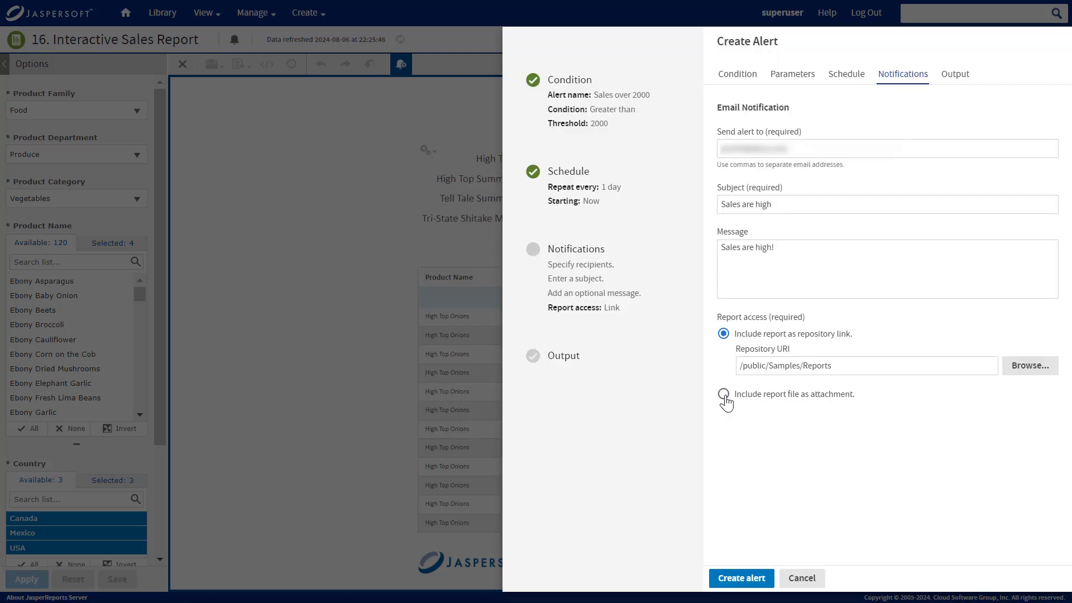
{"action": "left_click", "coordinate": [723, 394]}
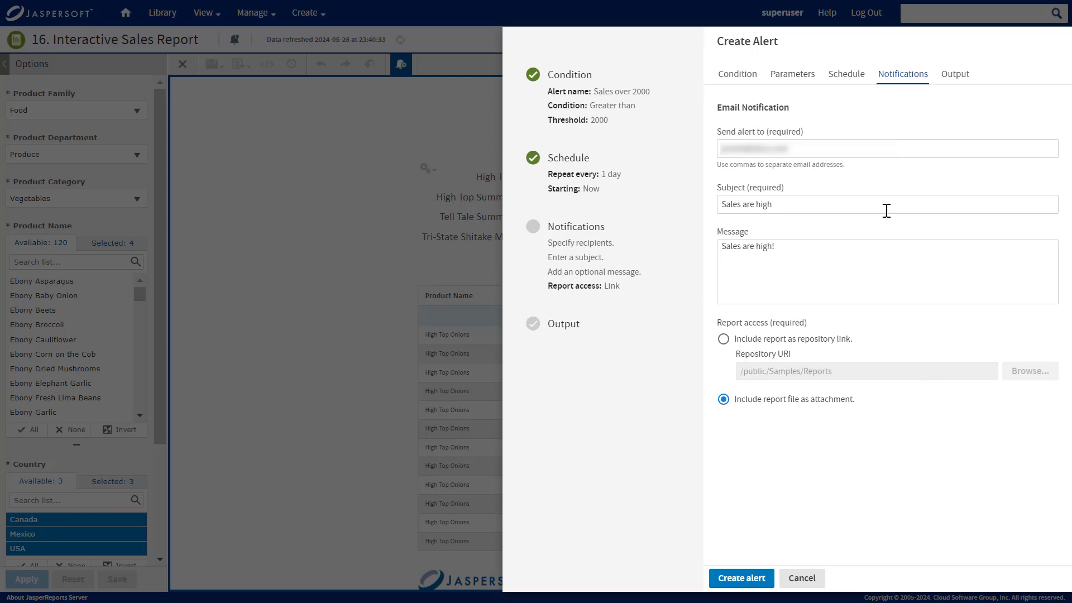
Keep file name Cascading_Report_2_Updated and America/Los_Angeles time zone, adding Microsoft Word (.docx) output.
{"action": "left_click", "coordinate": [956, 78]}
{"action": "left_click", "coordinate": [928, 148]}
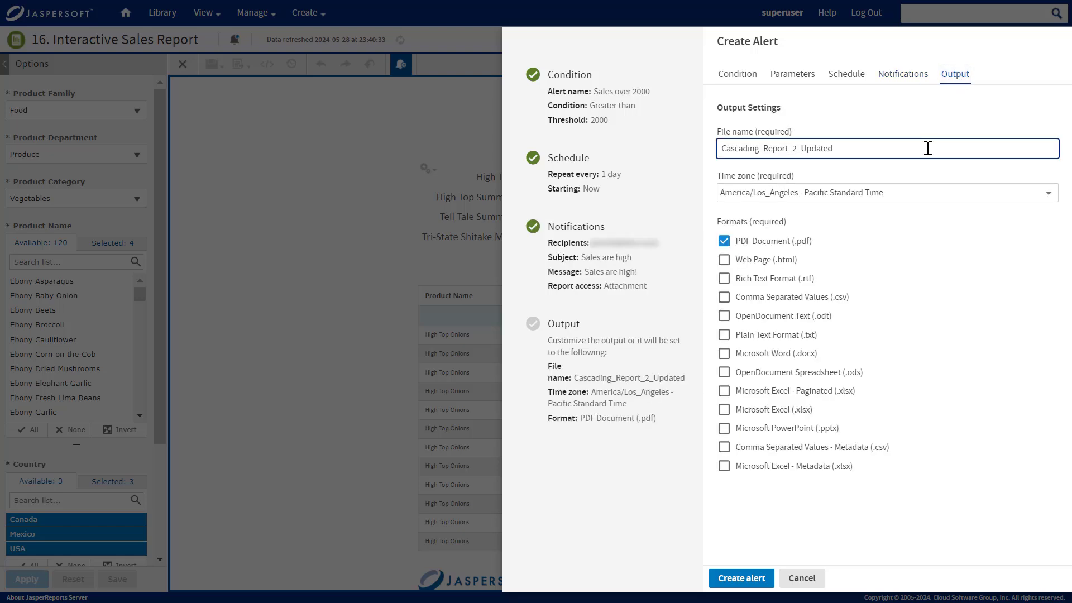
{"action": "left_click", "coordinate": [936, 193]}
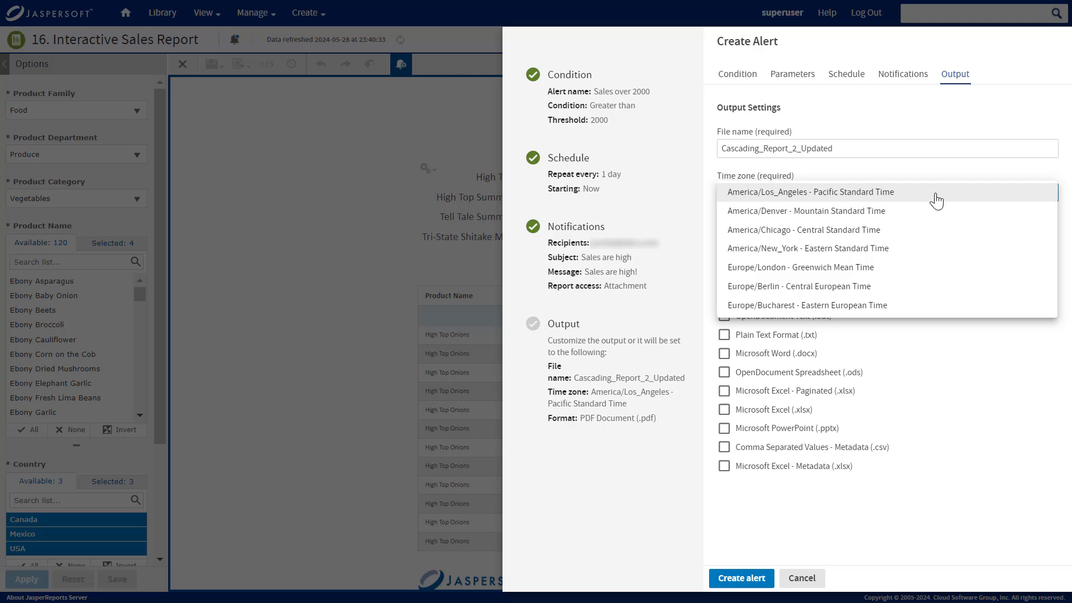
{"action": "left_click", "coordinate": [934, 197]}
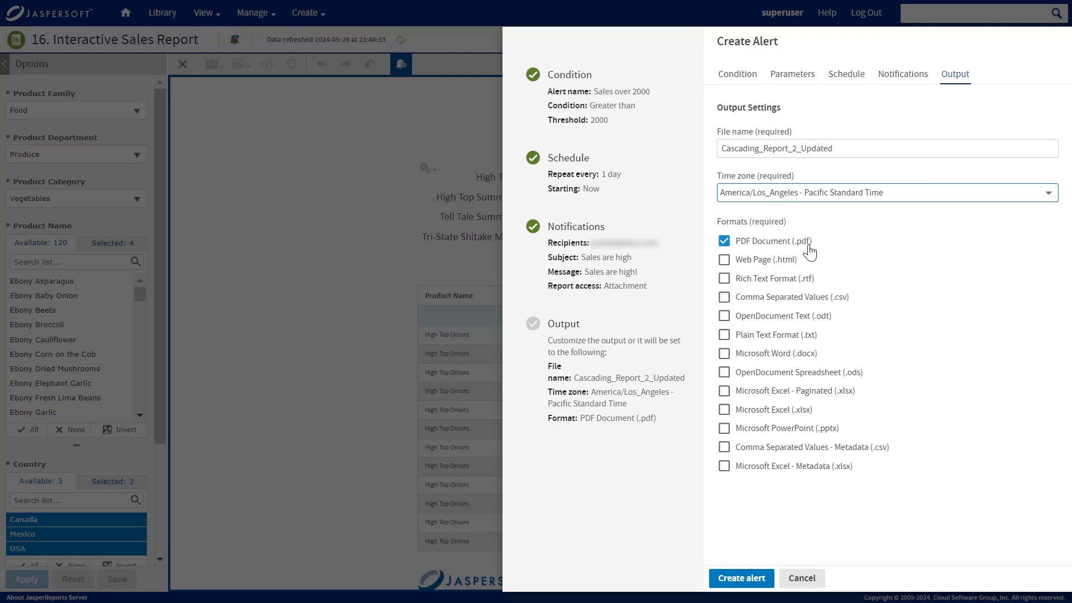
{"action": "left_click", "coordinate": [789, 365]}
{"action": "left_click", "coordinate": [788, 366]}
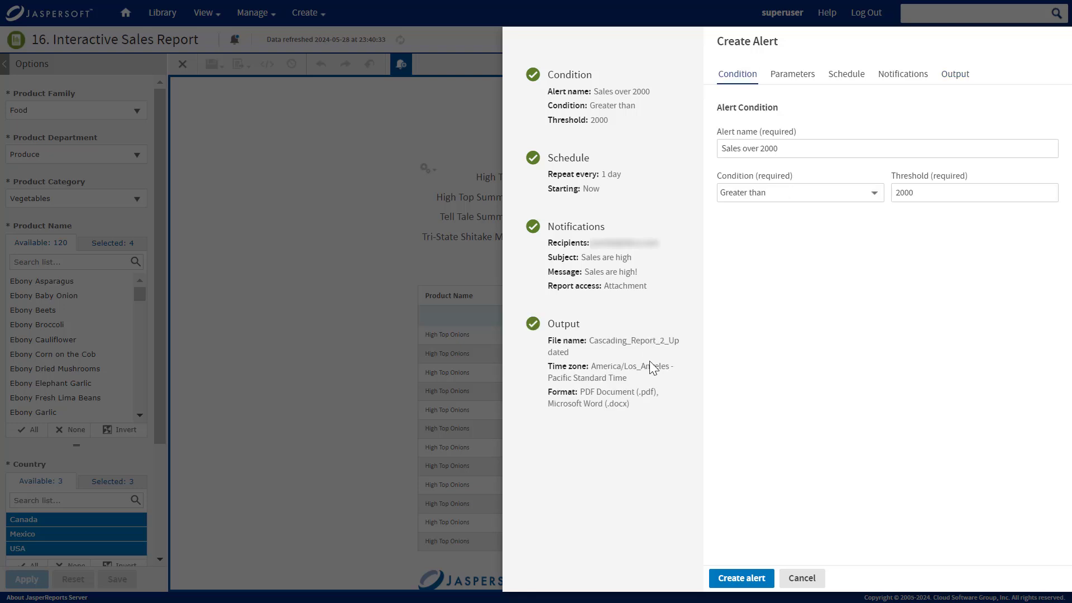
Clear the threshold to see the validation error, re-enter 2000, and save the alert.
{"action": "double_click", "coordinate": [920, 192]}
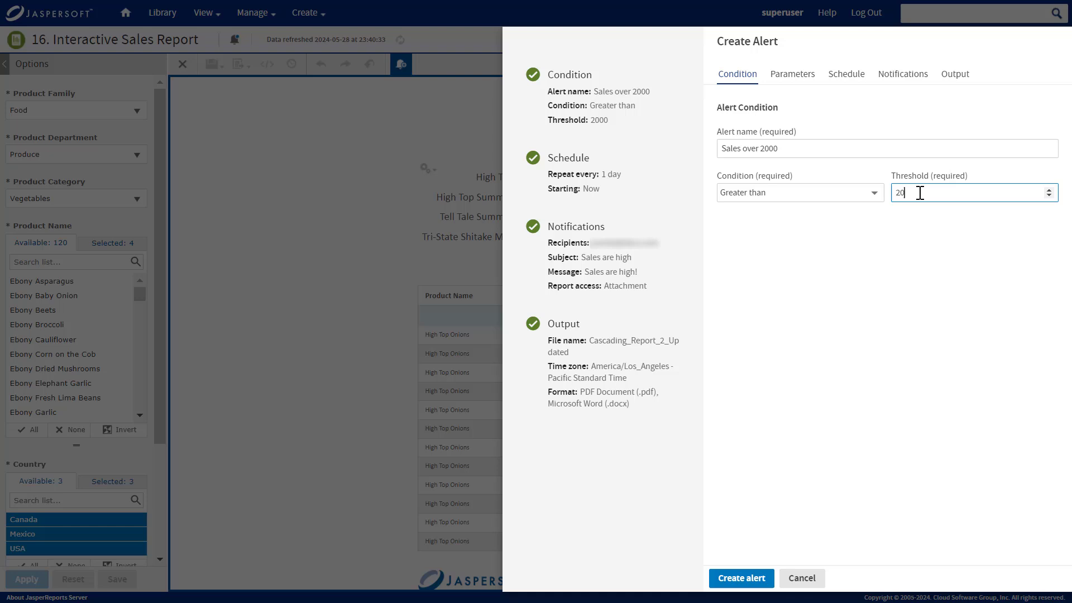
{"action": "key", "text": "BackSpace"}
{"action": "left_click", "coordinate": [756, 578]}
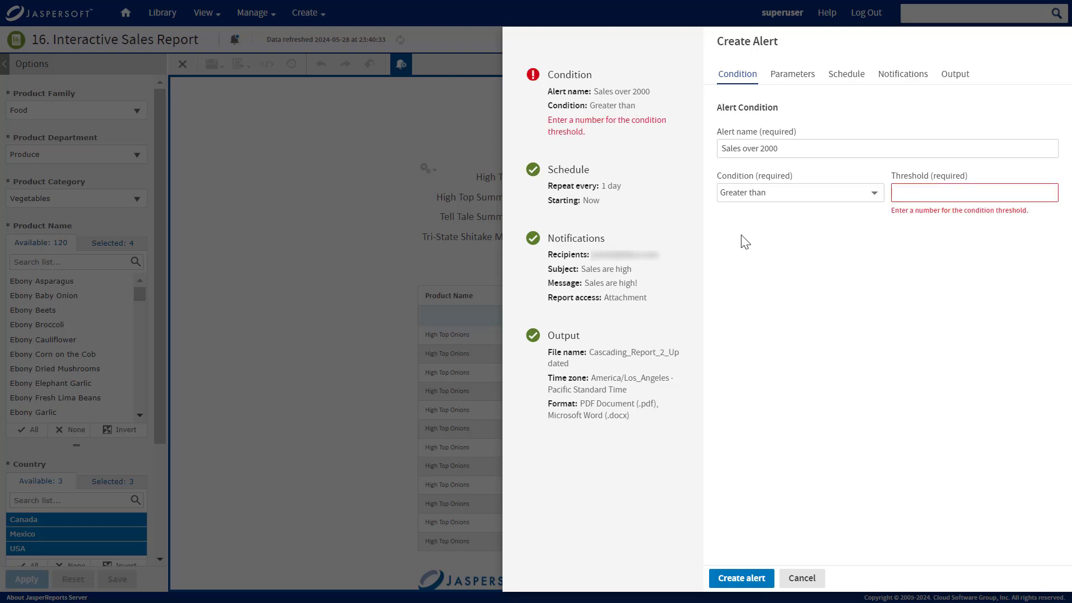
{"action": "left_click", "coordinate": [921, 192]}
{"action": "type", "text": "2000"}
{"action": "left_click", "coordinate": [796, 78]}
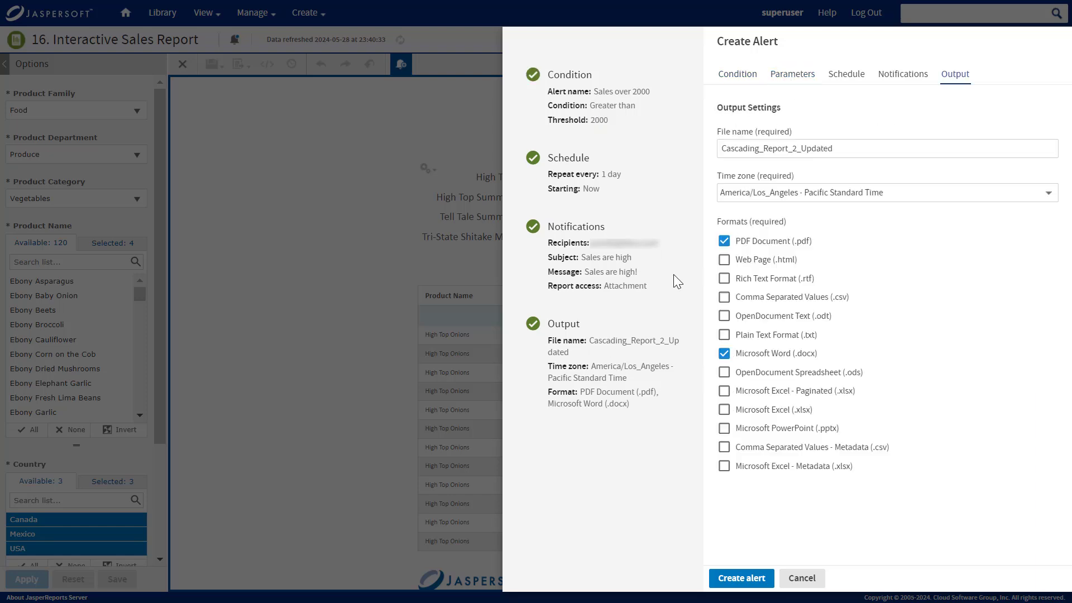
{"action": "left_click", "coordinate": [757, 579]}
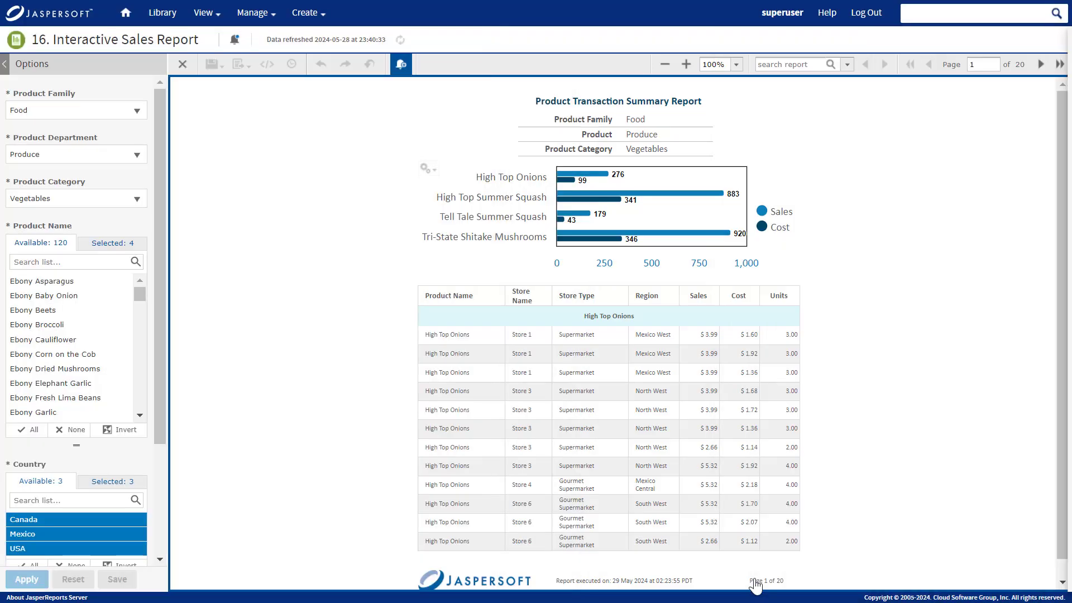
Switch alert mode off so the Interactive Sales Report displays normally.
{"action": "left_click", "coordinate": [401, 64]}
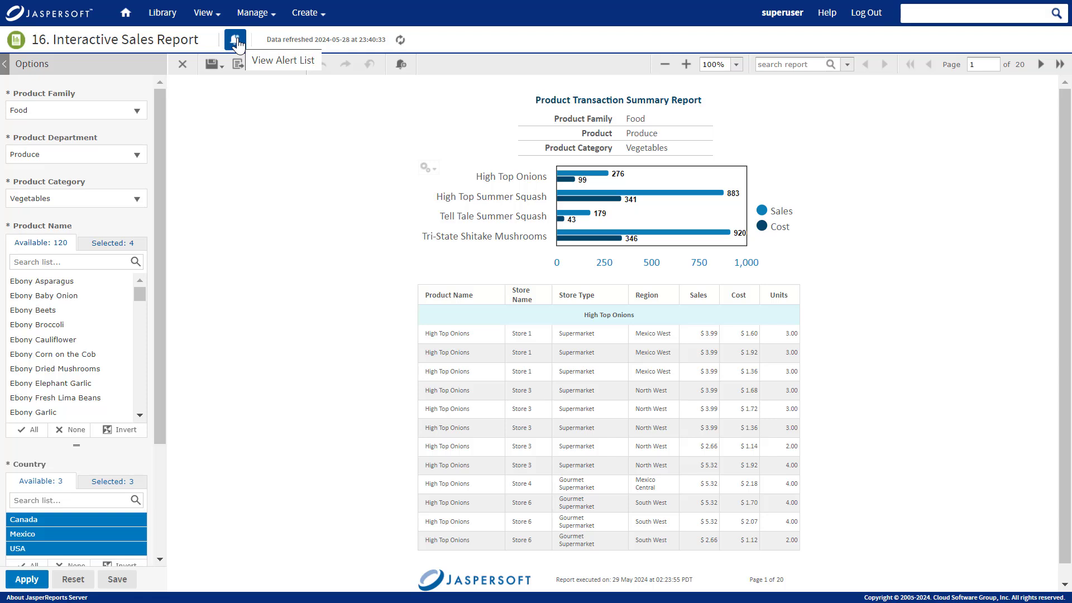
In the alert list, change the Sales below 2 alert's threshold to 3.
{"action": "left_click", "coordinate": [235, 40]}
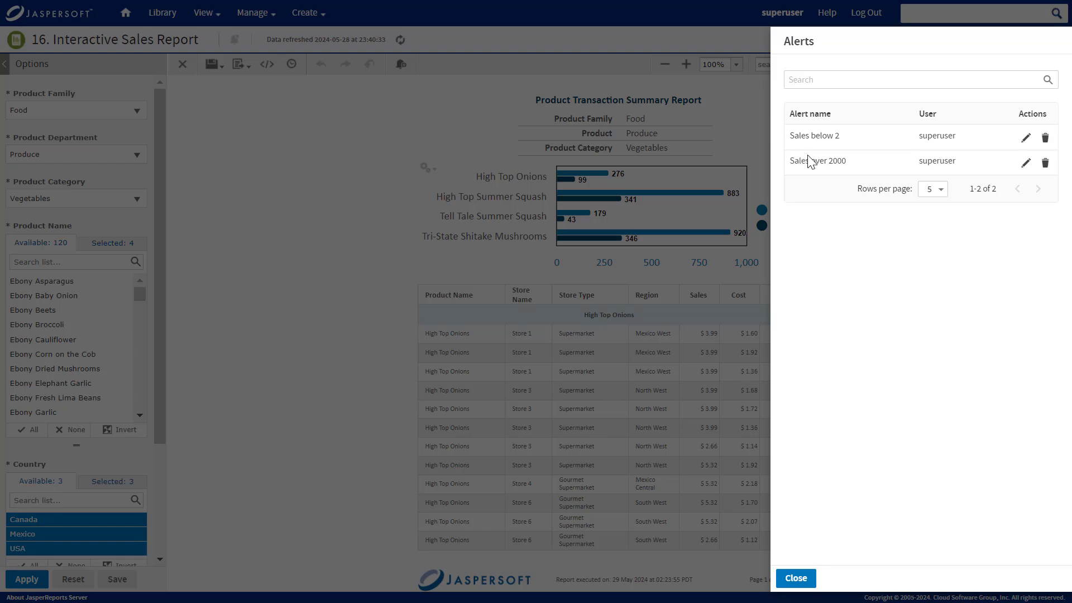
{"action": "left_click", "coordinate": [1027, 138]}
{"action": "left_click", "coordinate": [939, 193]}
{"action": "key", "text": "BackSpace"}
{"action": "type", "text": "3"}
{"action": "left_click", "coordinate": [755, 578]}
Start deleting Sales below 2, cancel the deletion, and close the alert list.
{"action": "left_click", "coordinate": [1046, 164]}
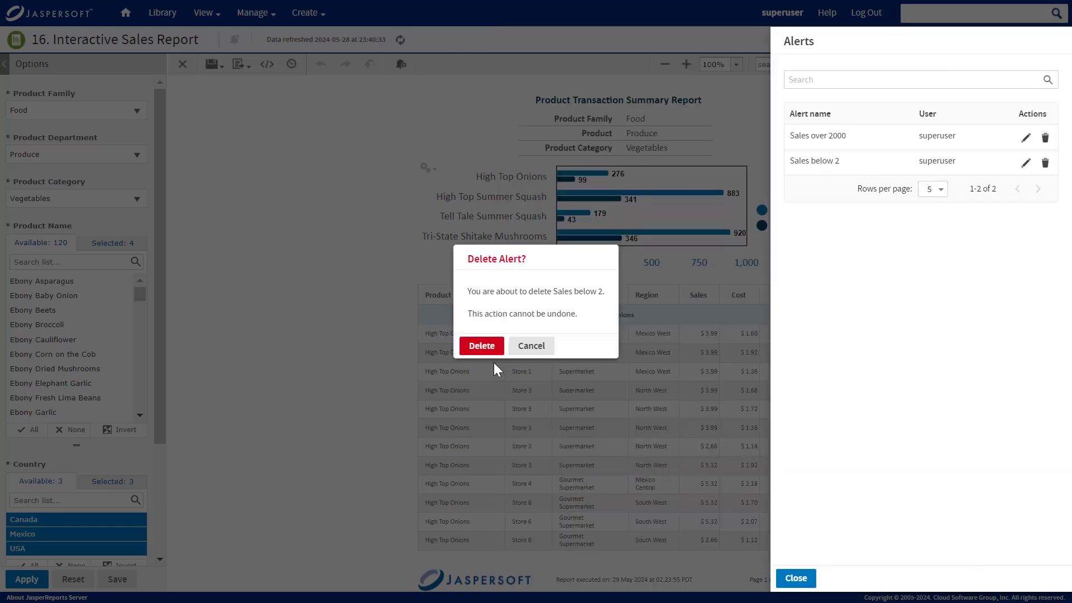
{"action": "left_click", "coordinate": [531, 347]}
{"action": "left_click", "coordinate": [803, 582]}
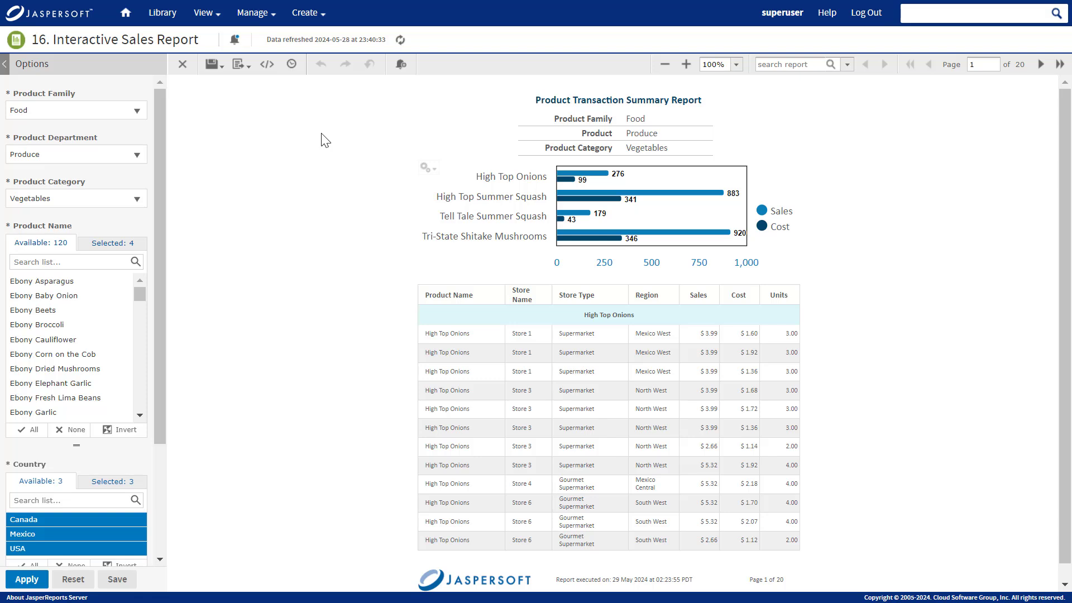
Show the Report Alerts list on the Schedules and Alerts page, including Sales over 2000.
{"action": "left_click", "coordinate": [204, 13]}
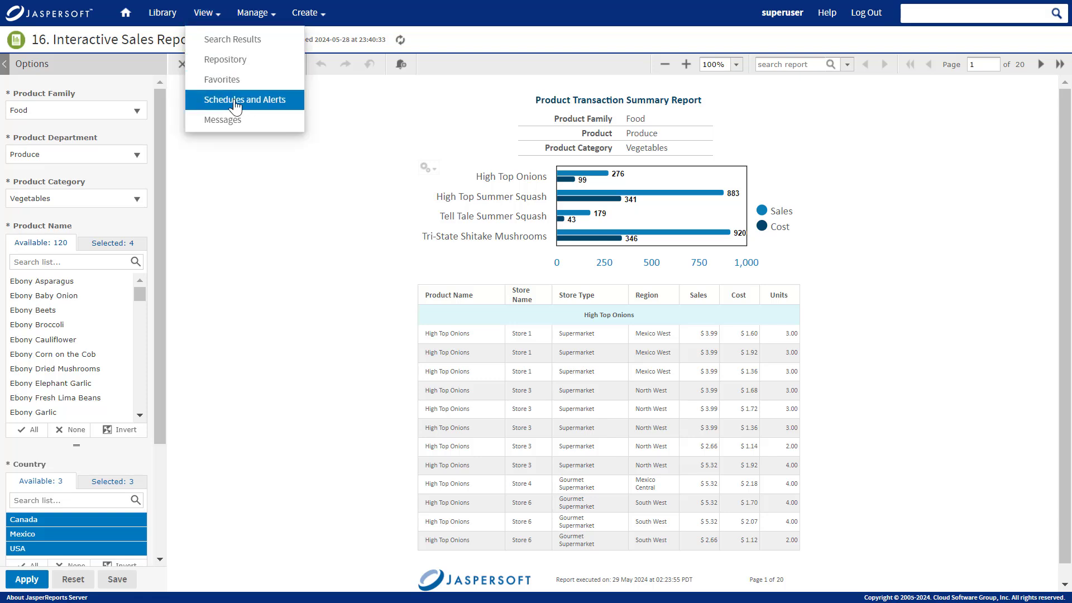
{"action": "left_click", "coordinate": [235, 102]}
{"action": "left_click", "coordinate": [1047, 52]}
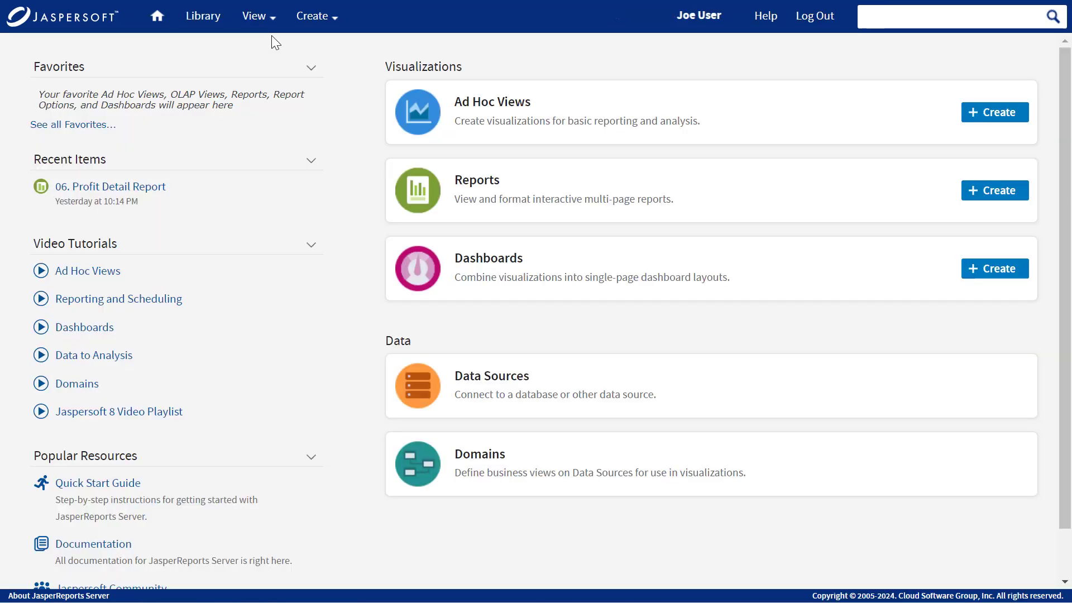
{"action": "mouse_move", "coordinate": [267, 30]}
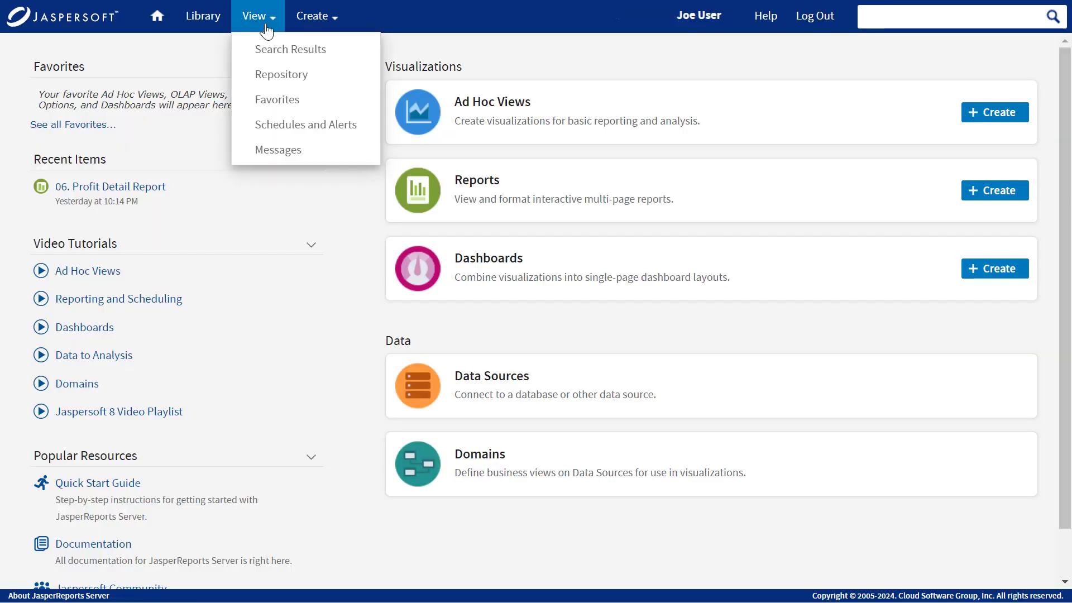
{"action": "left_click", "coordinate": [278, 133]}
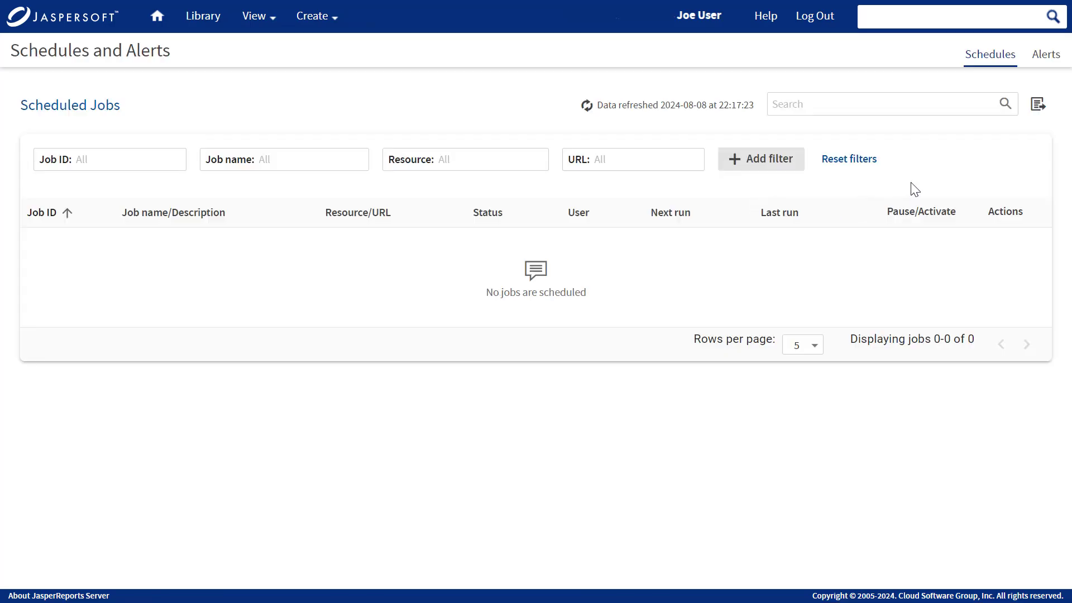
{"action": "left_click", "coordinate": [1041, 66]}
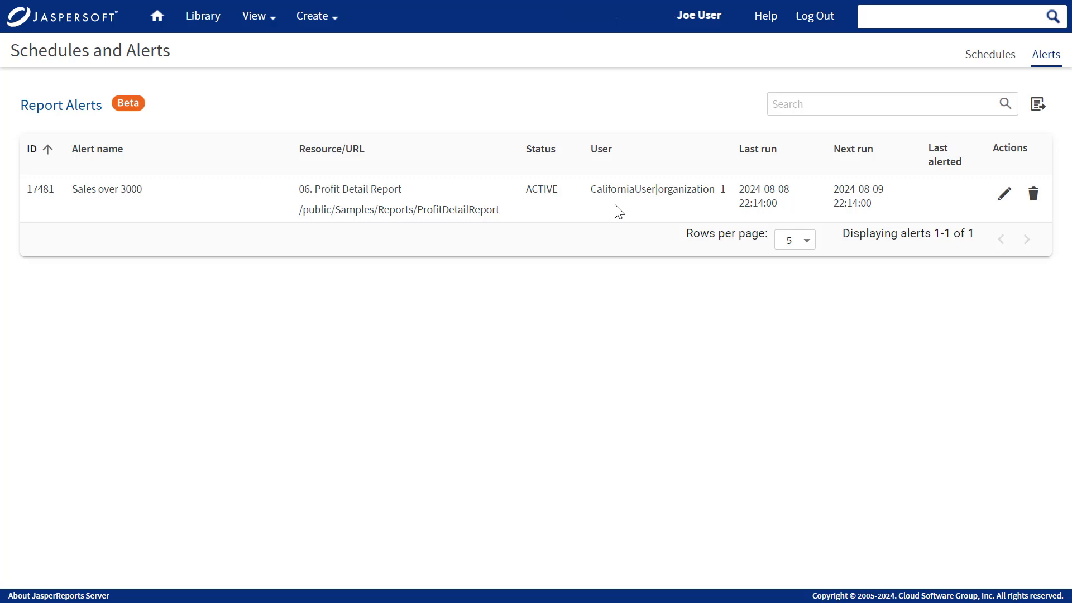
{"action": "mouse_move", "coordinate": [255, 18]}
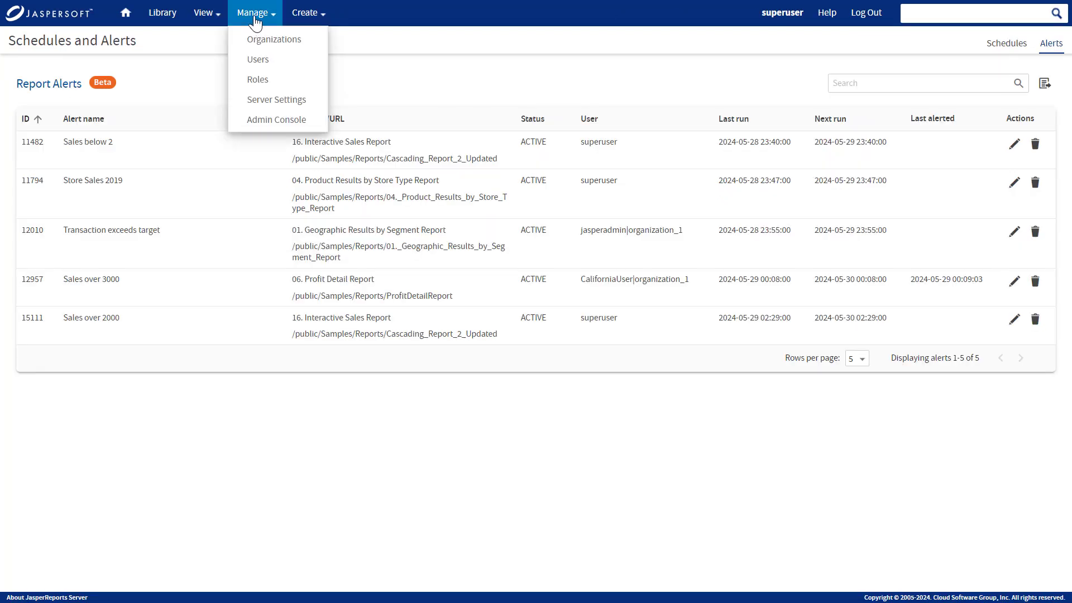
Display the Admin Console's Report Alerts list with all five alerts across users.
{"action": "left_click", "coordinate": [296, 122]}
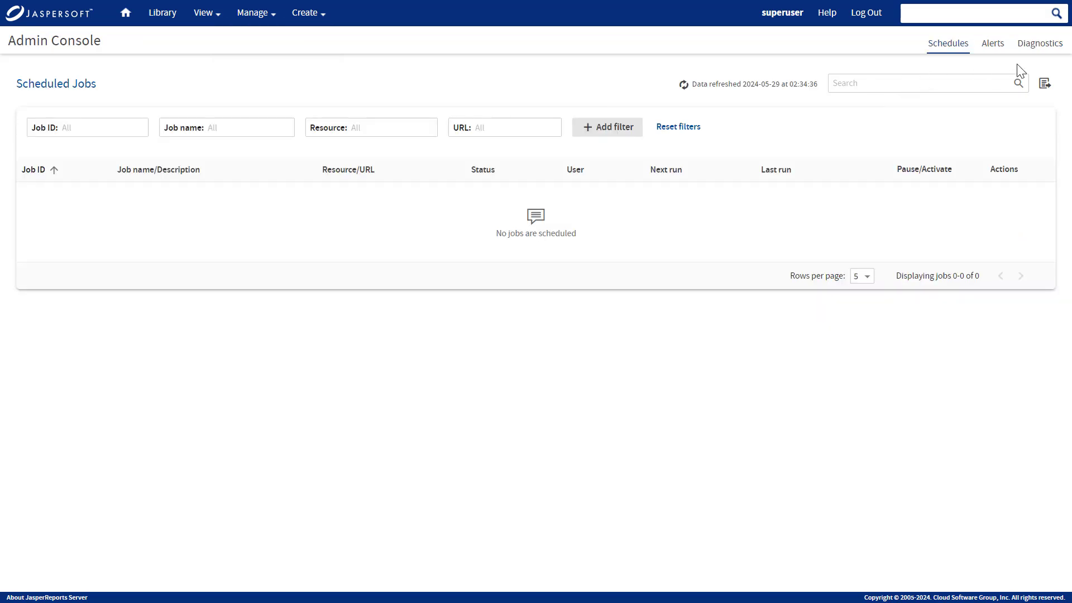
{"action": "left_click", "coordinate": [993, 47]}
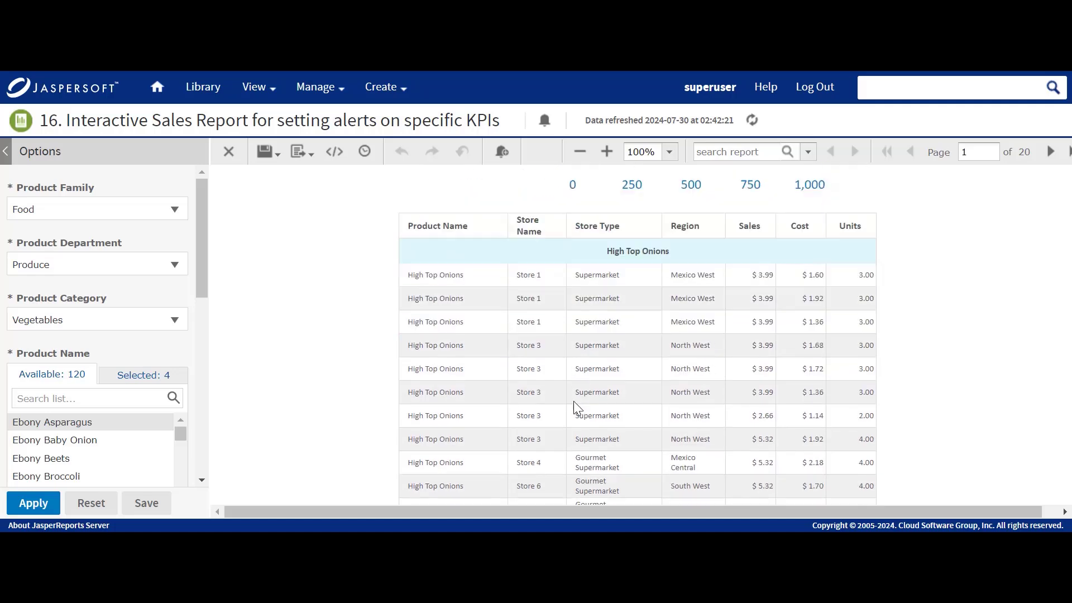
Remove High Top Onions from the Product Name selection and apply the change to the report.
{"action": "scroll", "coordinate": [577, 408], "scroll_direction": "down", "scroll_amount": 1}
{"action": "scroll", "coordinate": [574, 402], "scroll_direction": "down", "scroll_amount": 2}
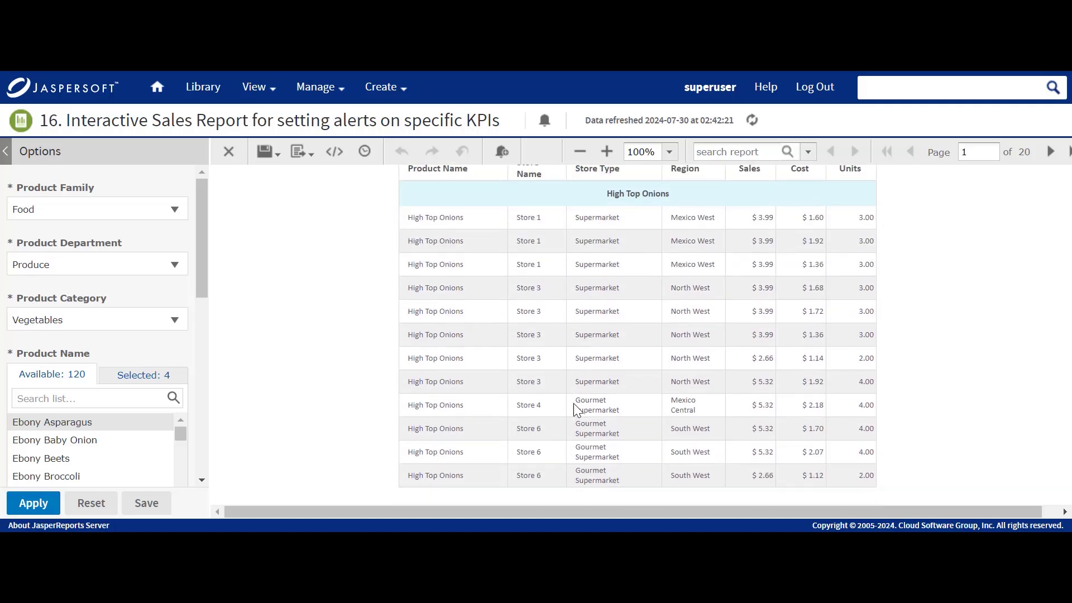
{"action": "left_click", "coordinate": [158, 397]}
{"action": "type", "text": "Hig"}
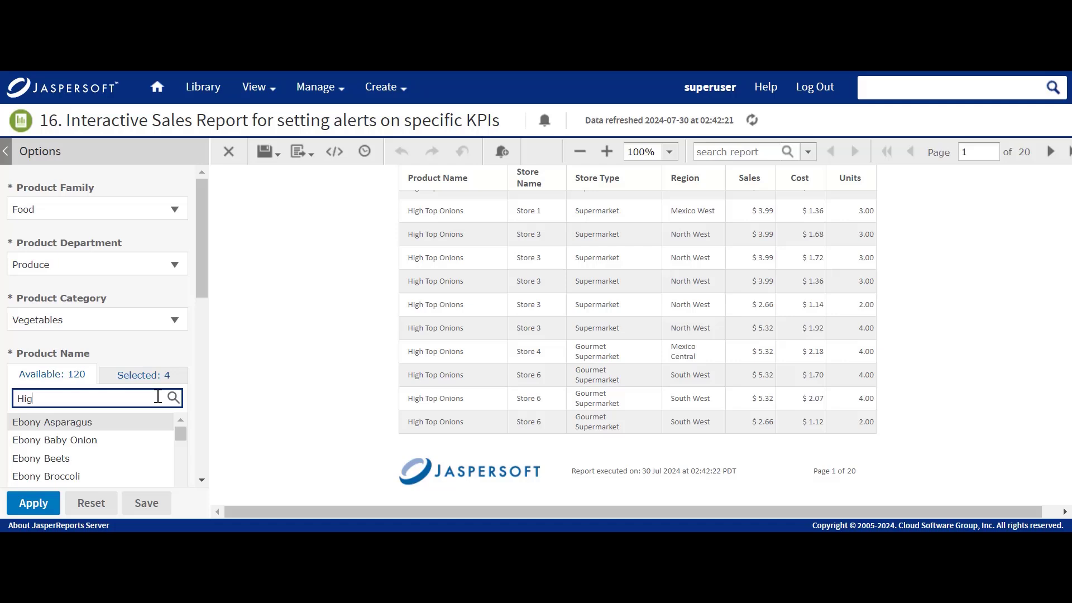
{"action": "type", "text": "h Top Onions"}
{"action": "left_click", "coordinate": [34, 502]}
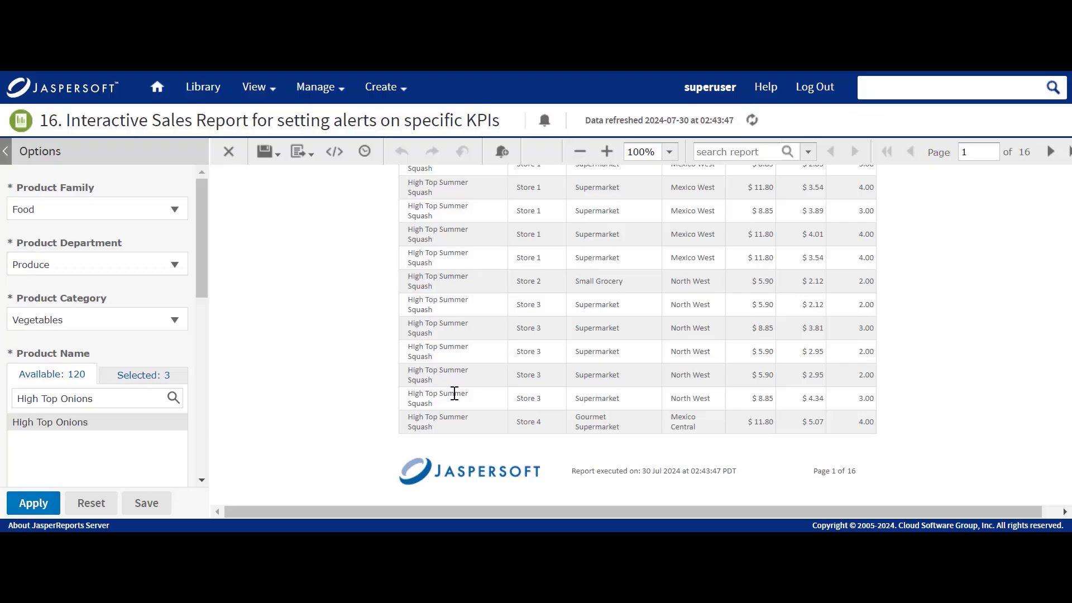
Filter the Store Name column to equal 'Store 3'.
{"action": "left_click", "coordinate": [550, 287]}
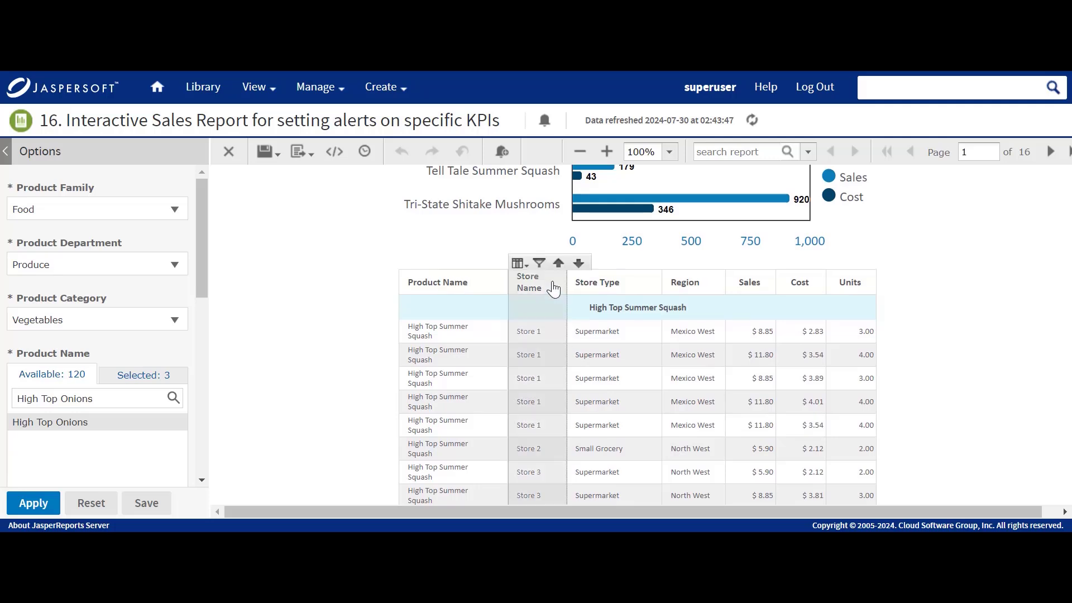
{"action": "left_click", "coordinate": [536, 264]}
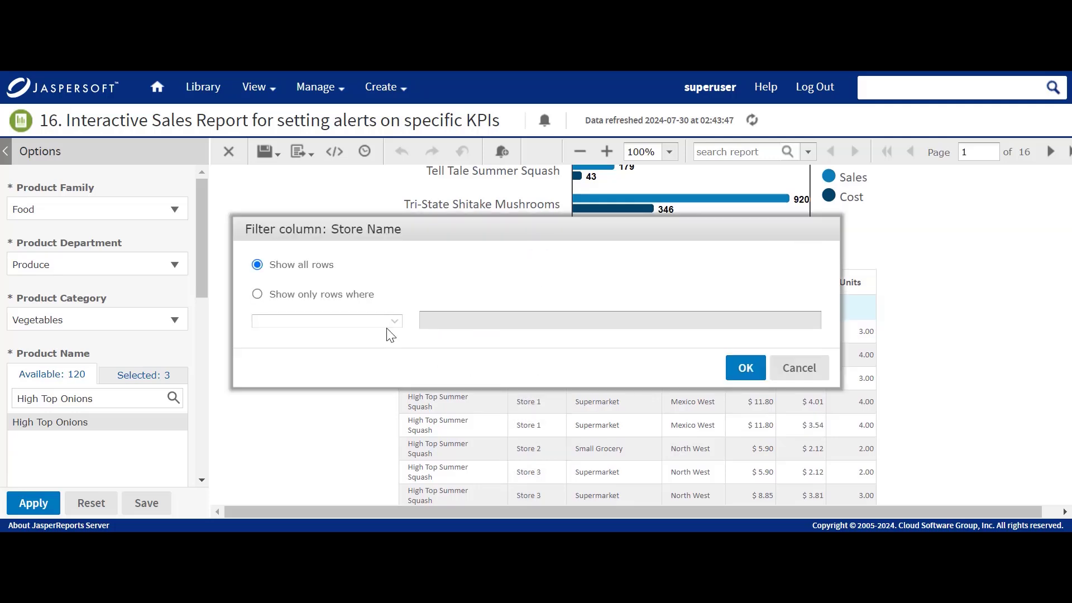
{"action": "left_click", "coordinate": [350, 294]}
{"action": "left_click", "coordinate": [471, 321]}
{"action": "type", "text": "Store 3"}
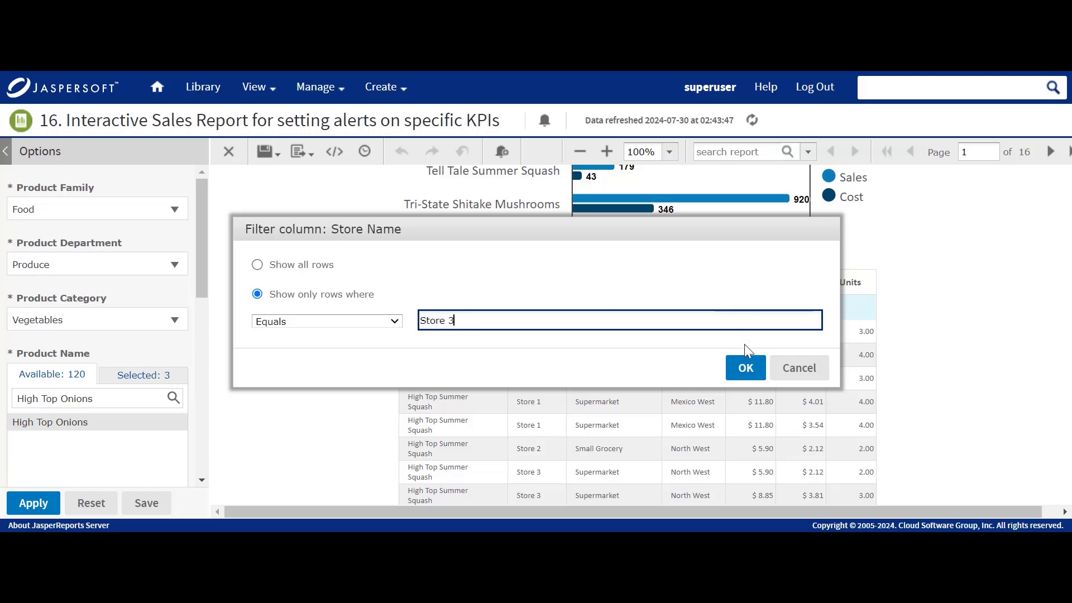
{"action": "left_click", "coordinate": [746, 367]}
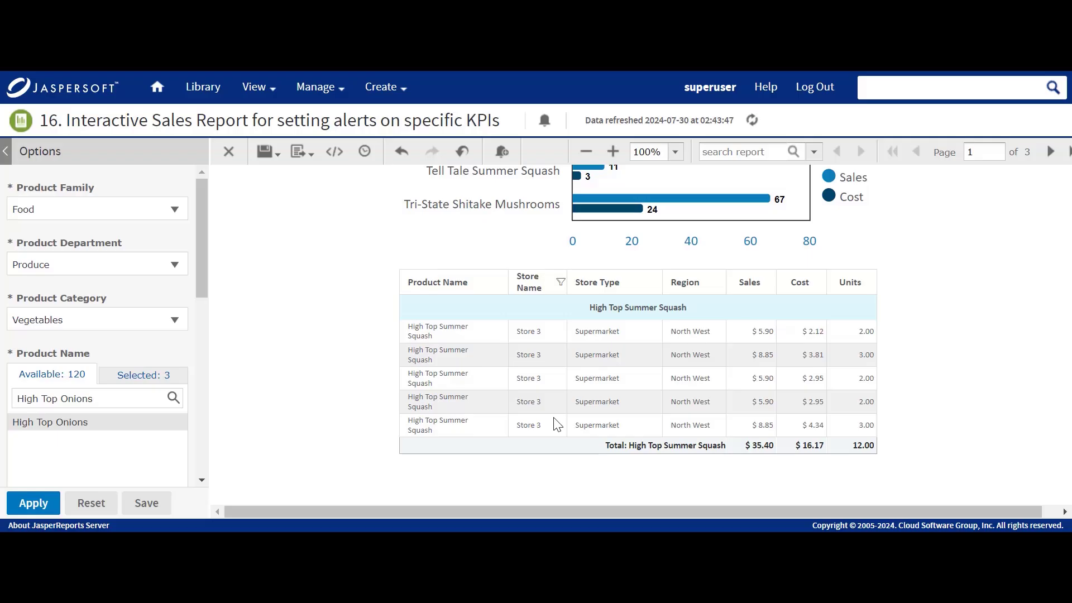
Turn on alert mode, then cancel Create Alert on the Cost total and a single Cost value.
{"action": "left_click", "coordinate": [509, 164]}
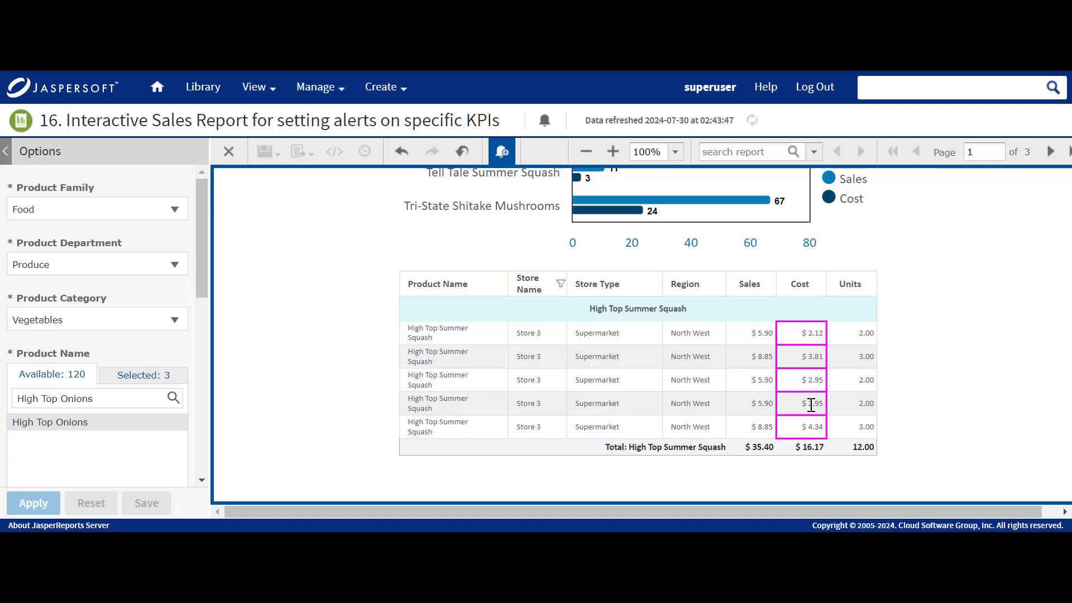
{"action": "left_click", "coordinate": [810, 450]}
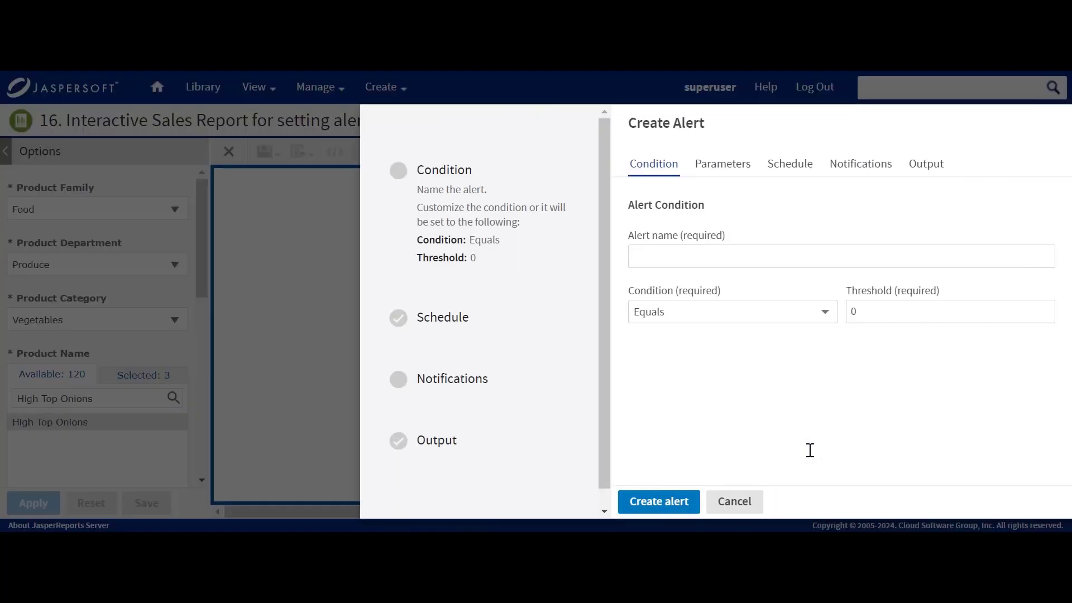
{"action": "left_click", "coordinate": [717, 503]}
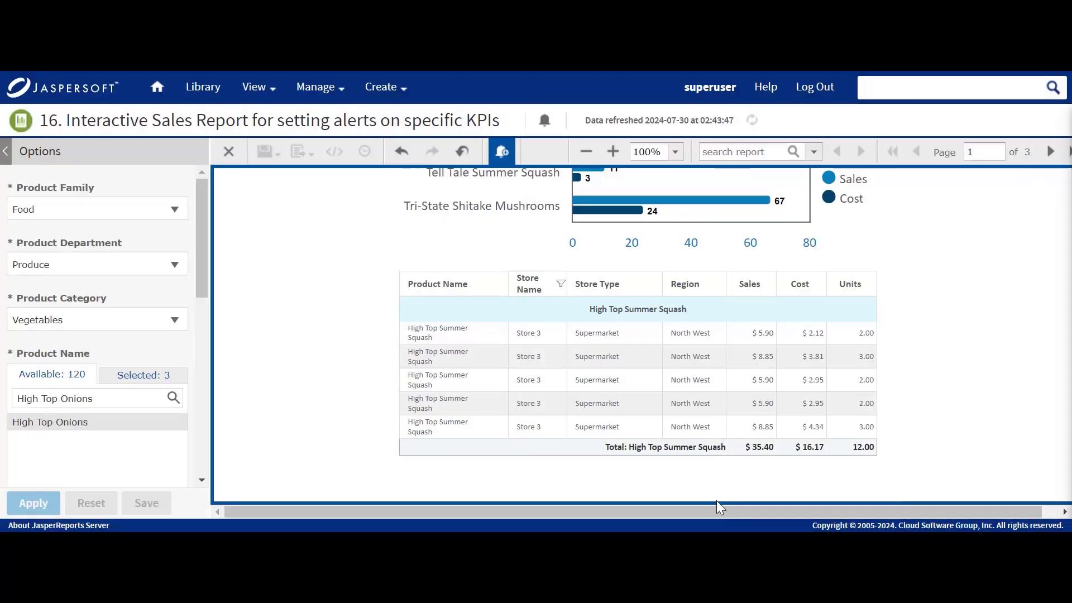
{"action": "left_click", "coordinate": [811, 404]}
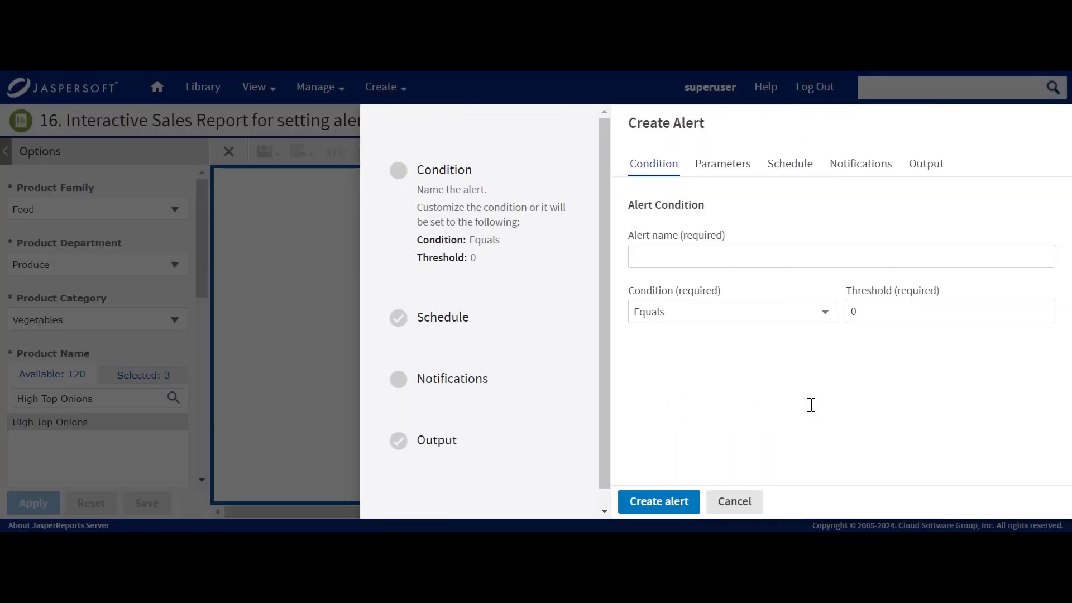
{"action": "left_click", "coordinate": [754, 505]}
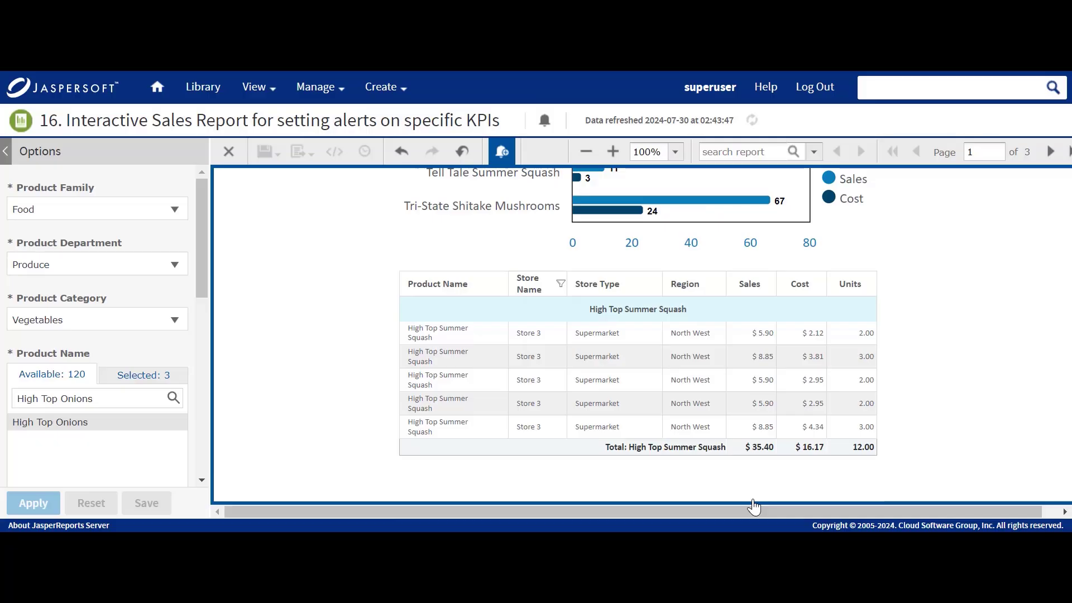